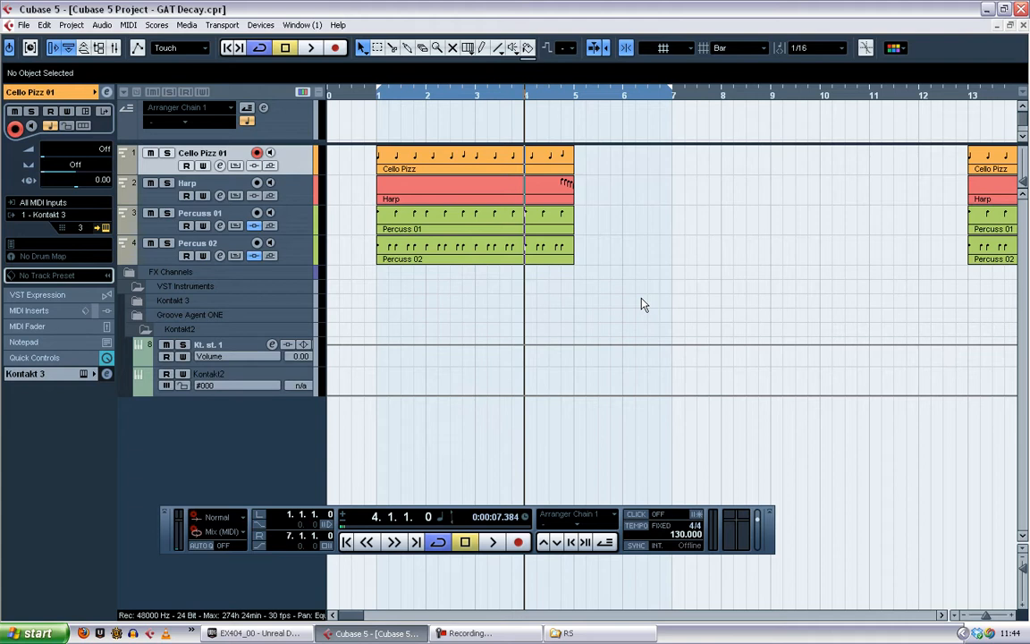
- Play the arrangement from bar 1 past the end of the four clips to hear the music decay
key("space")
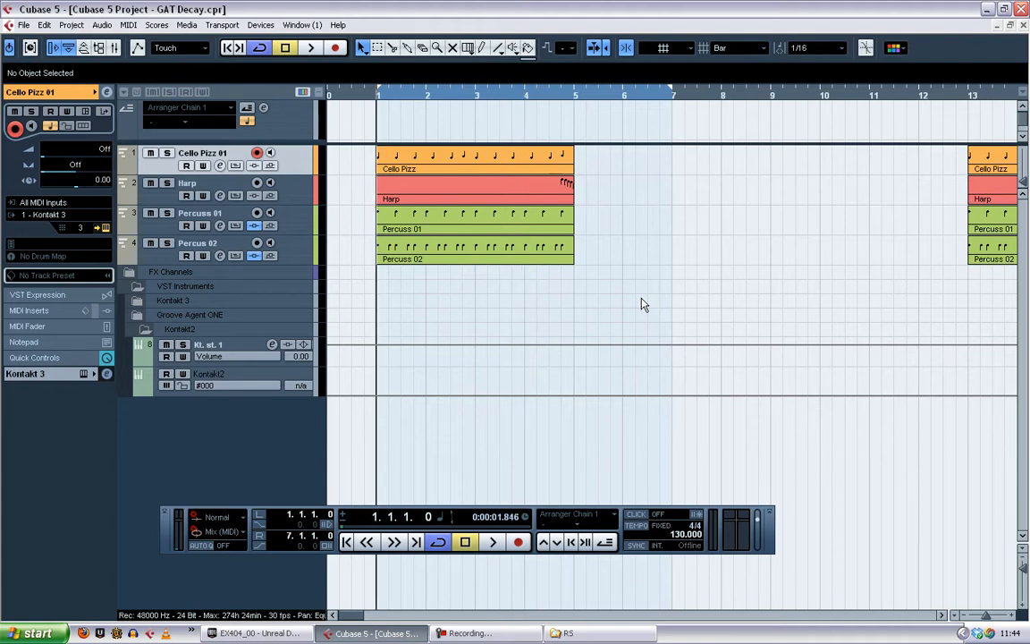
key("space")
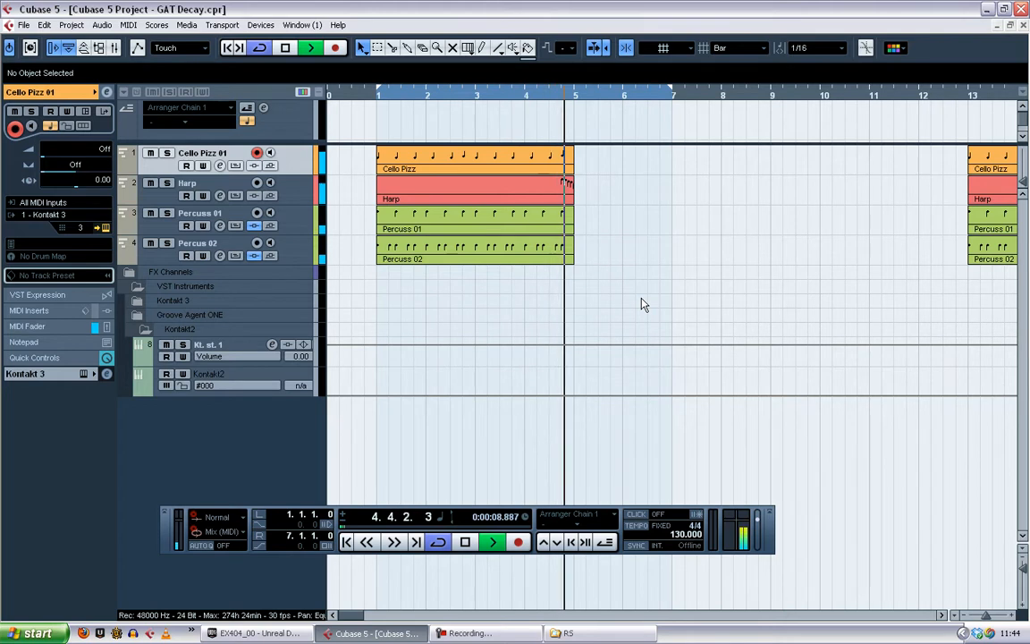
key("space")
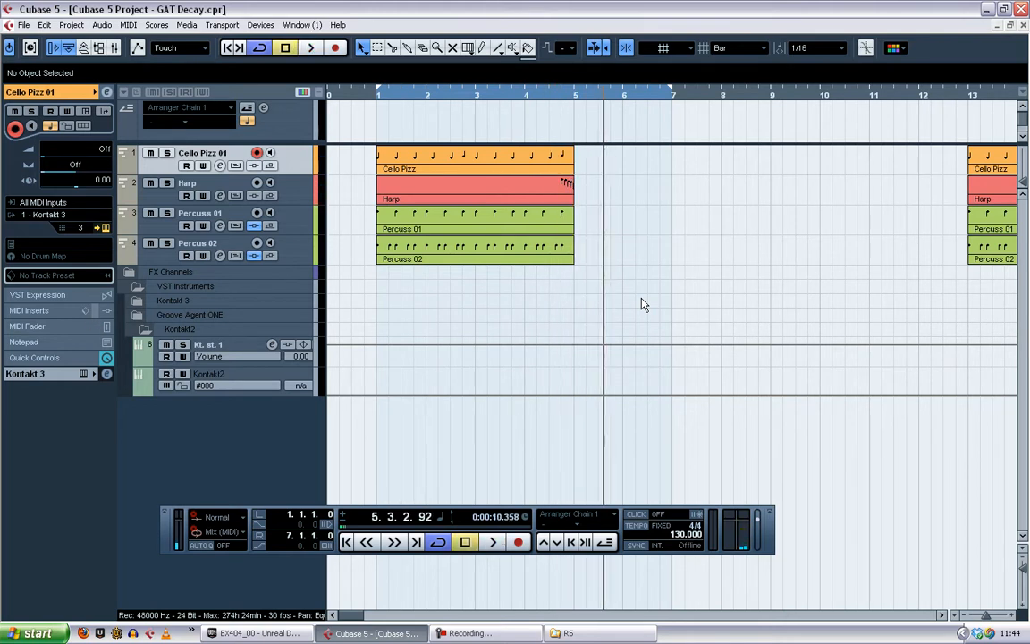
- Set the loop locators around the Cello Pizz clip, bars 1 to 5, and audition the loop from its start
left_click(514, 159)
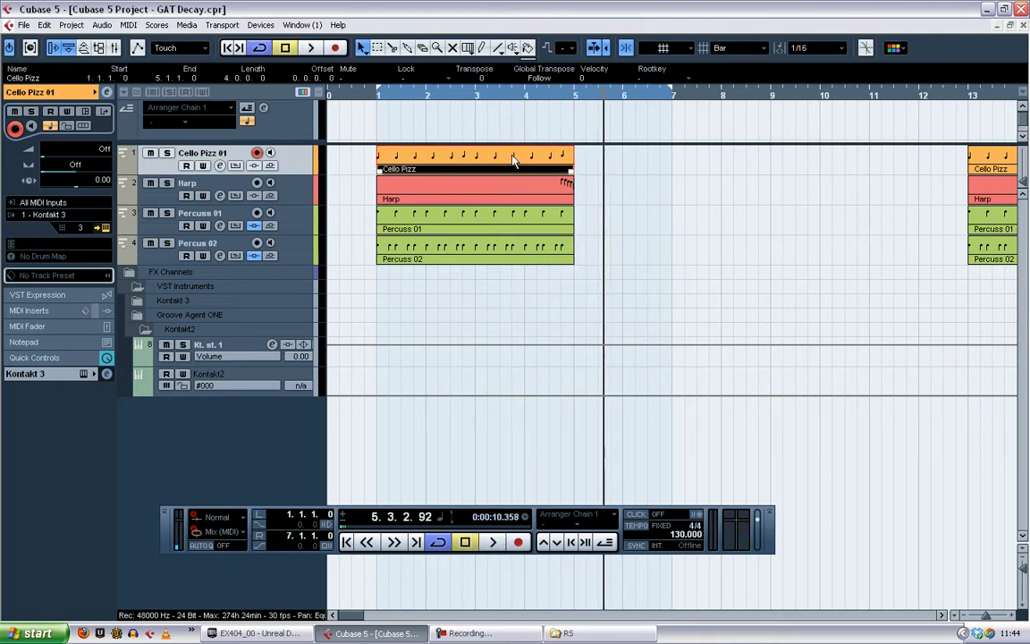
key("p")
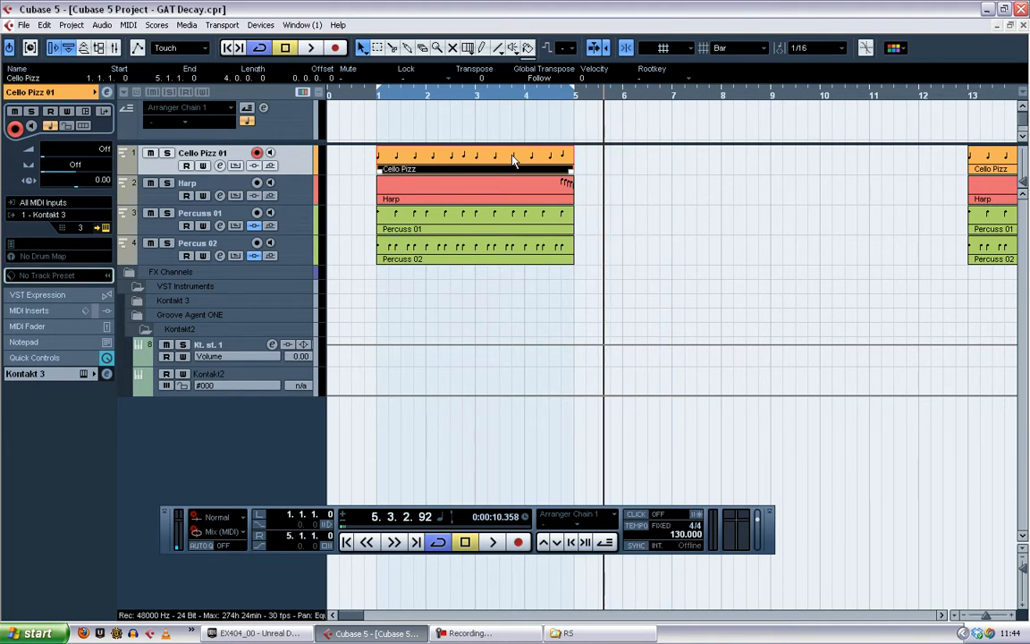
key("1")
key("space")
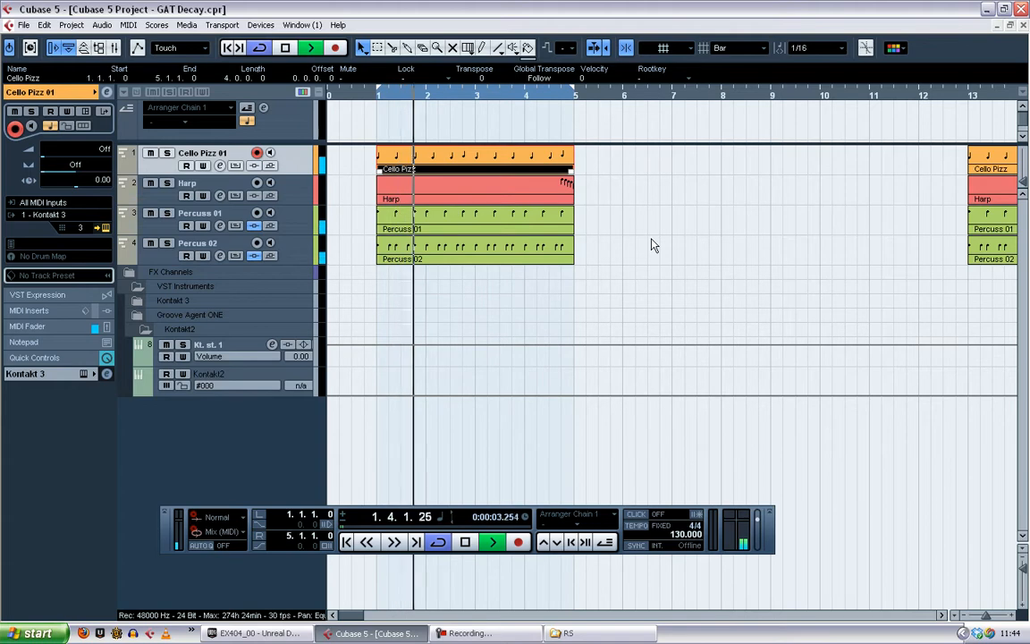
key("space")
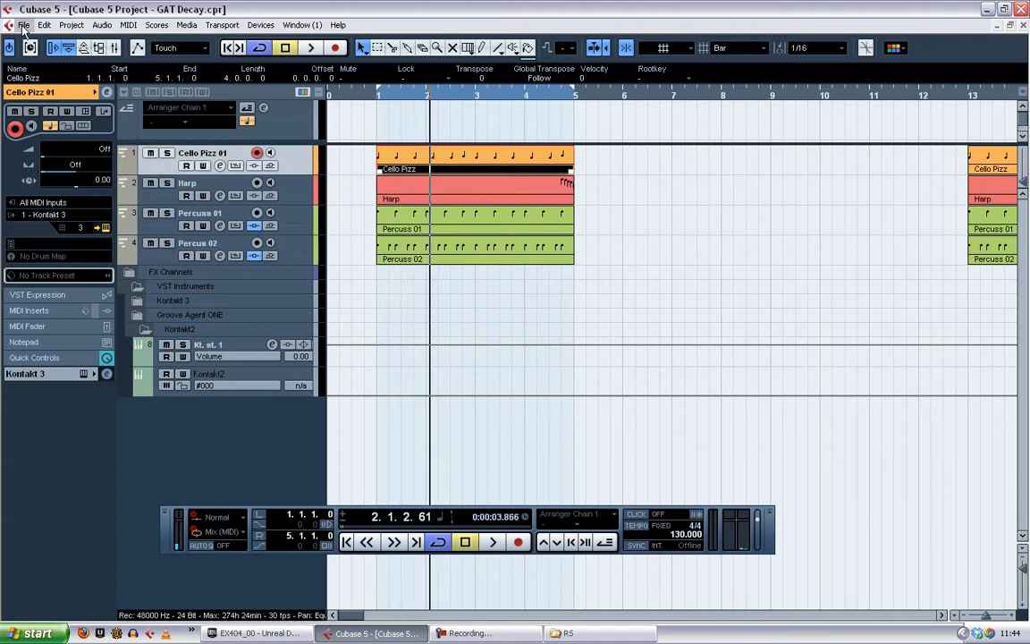
- Export bars 1 to 5 as the Wave mixdown Decay_Test at 44.100 kHz, 16 Bit, importing it back as an audio track
left_click(24, 26)
mouse_move(179, 231)
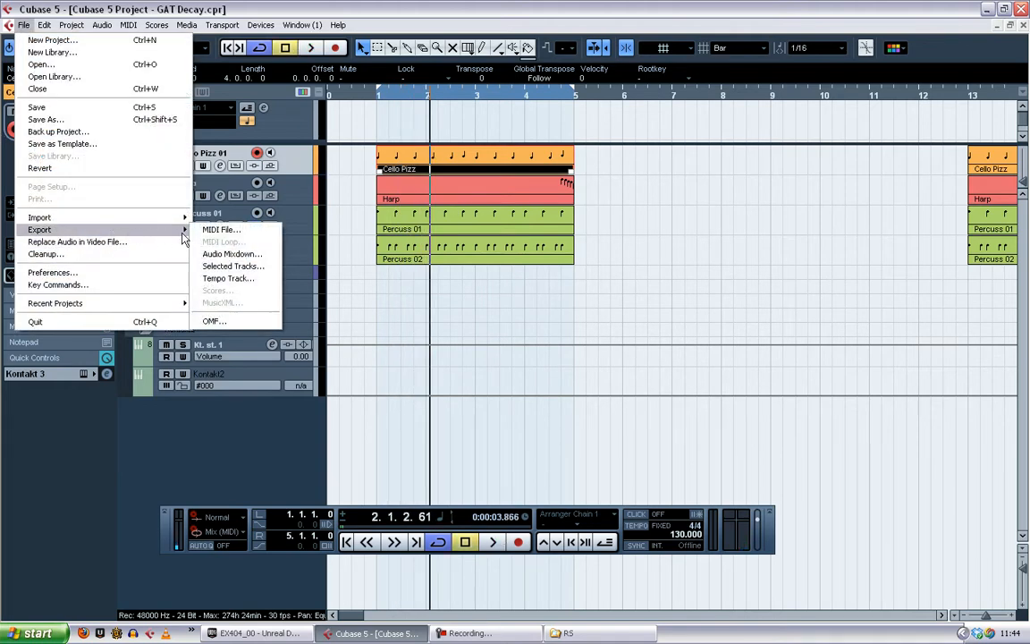
left_click(231, 254)
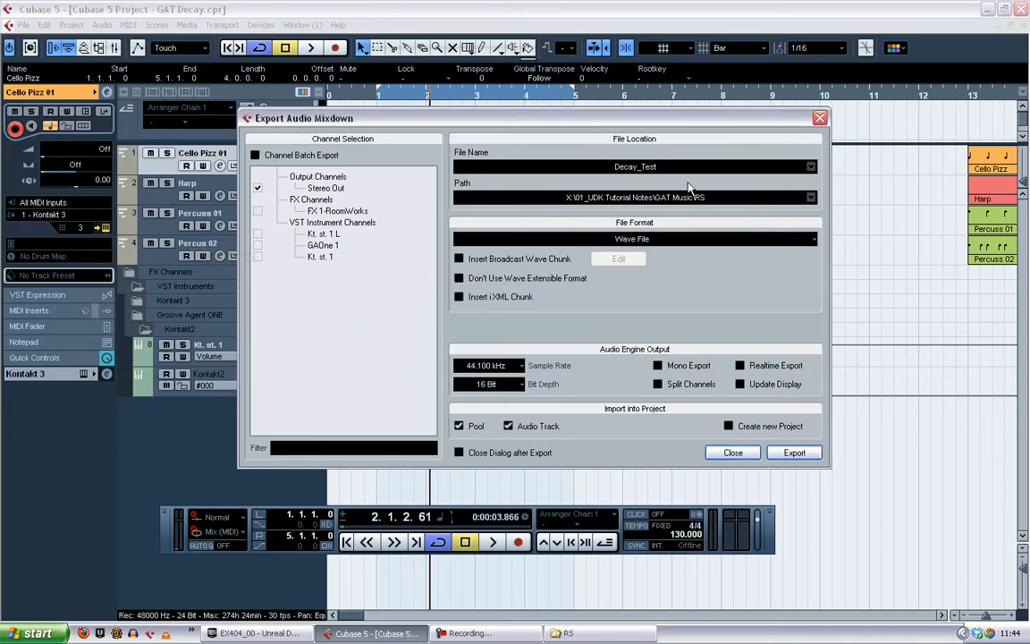
left_click(794, 454)
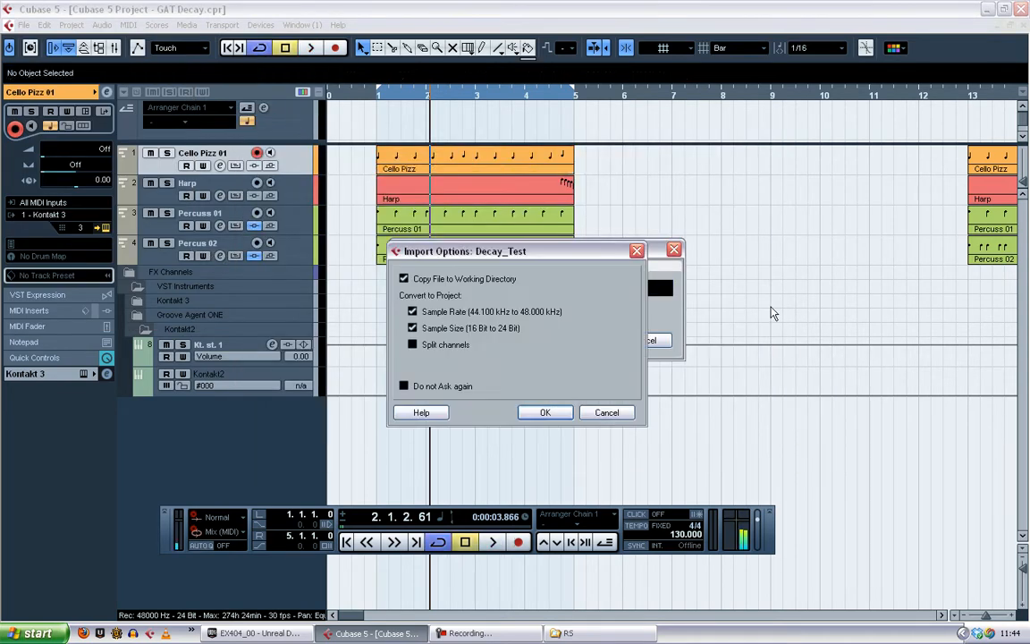
left_click(564, 414)
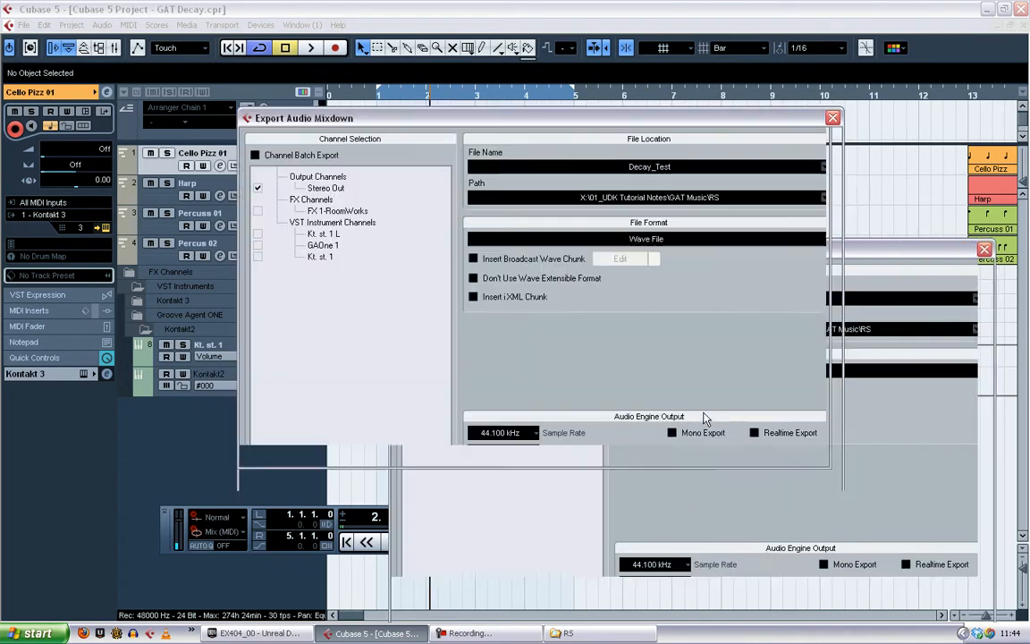
left_click(733, 454)
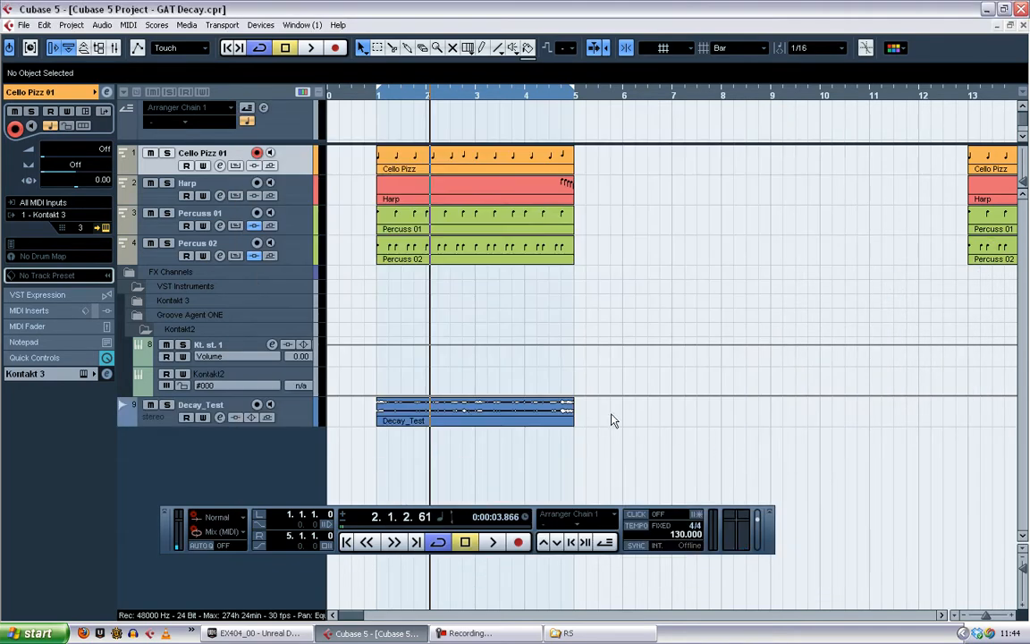
- Solo the Decay_Test track and play it looping from bar 1 to check the loop point
left_click(185, 419)
key("Home")
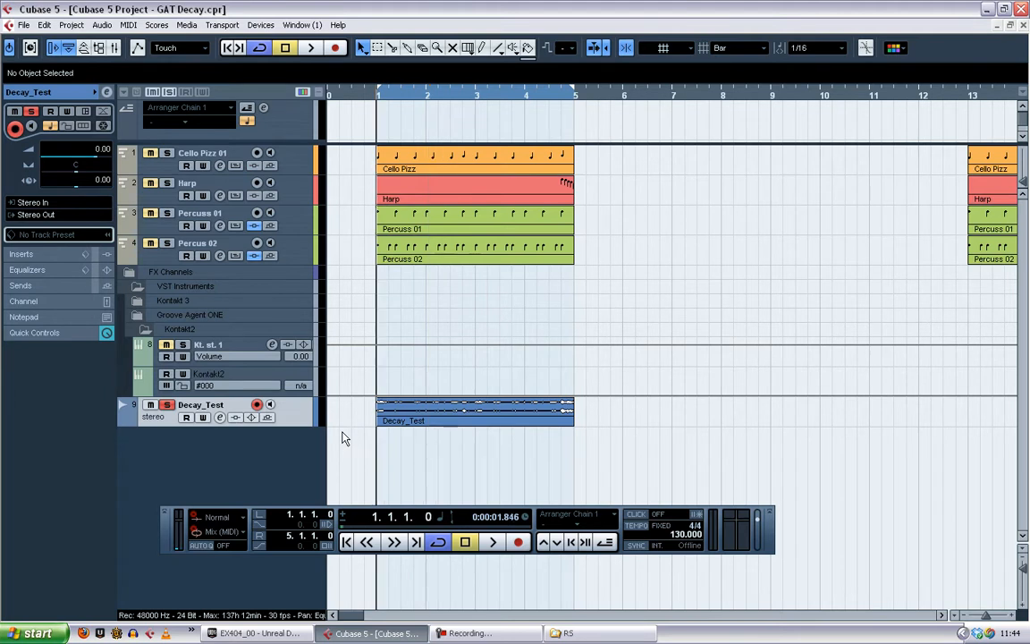
key("space")
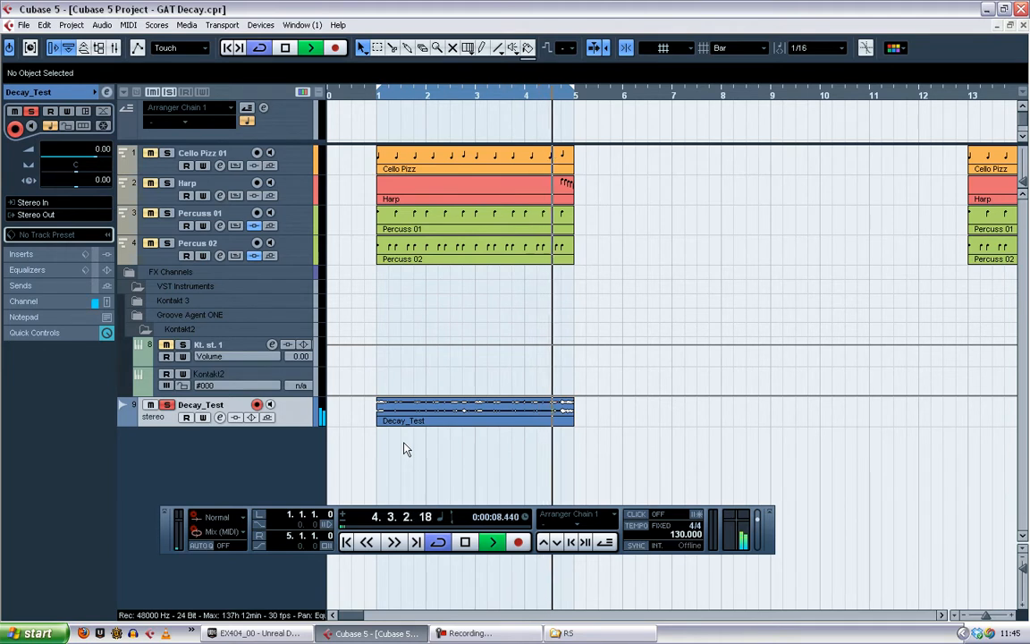
key("space")
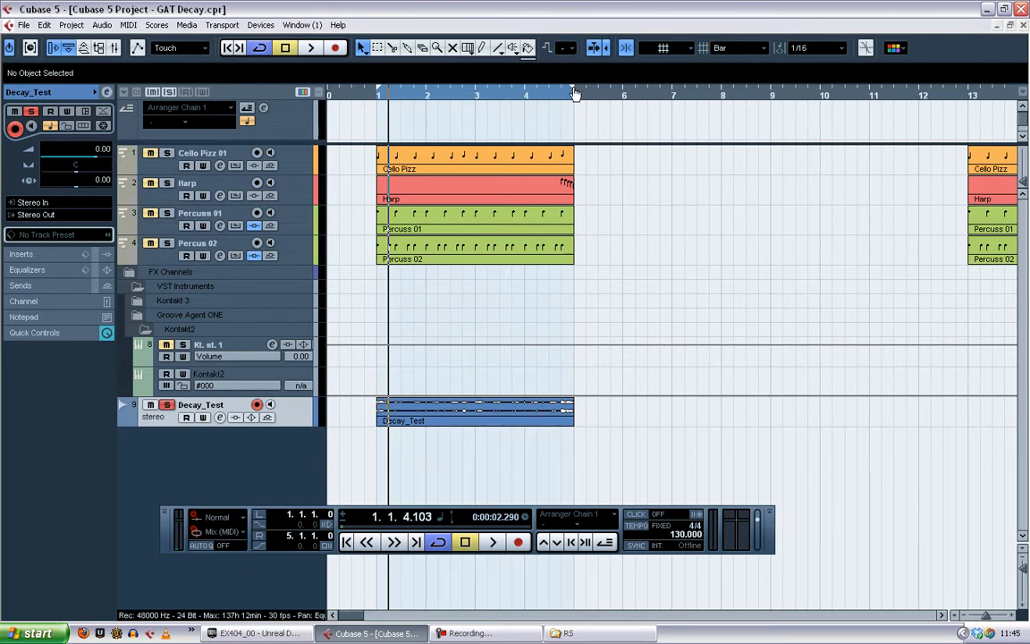
- Extend the right locator to bar 7 and mute the Decay_Test track
left_click_drag(576, 89, 673, 91)
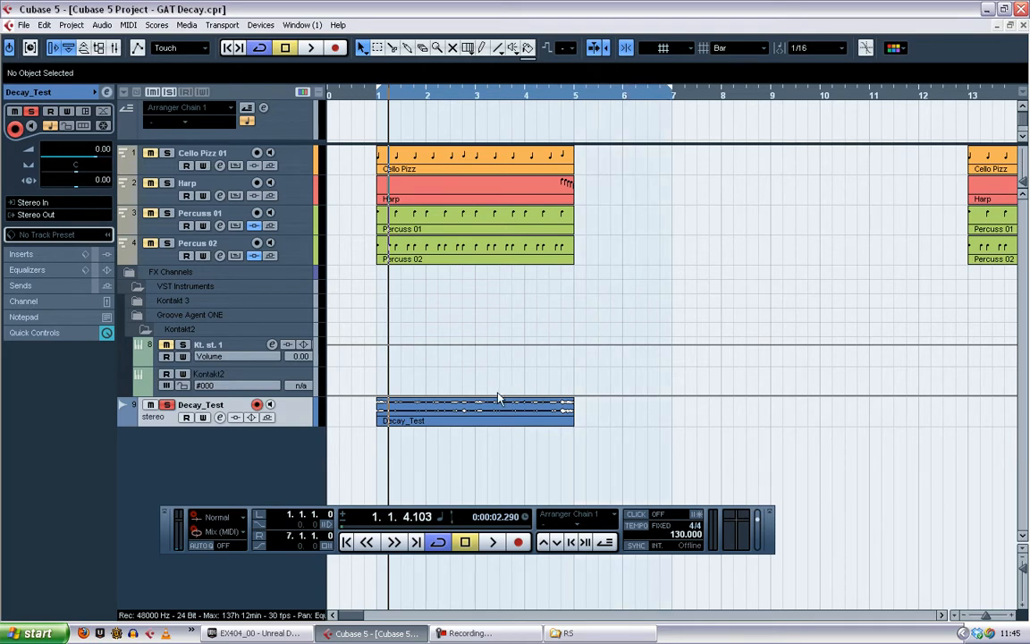
left_click(150, 405)
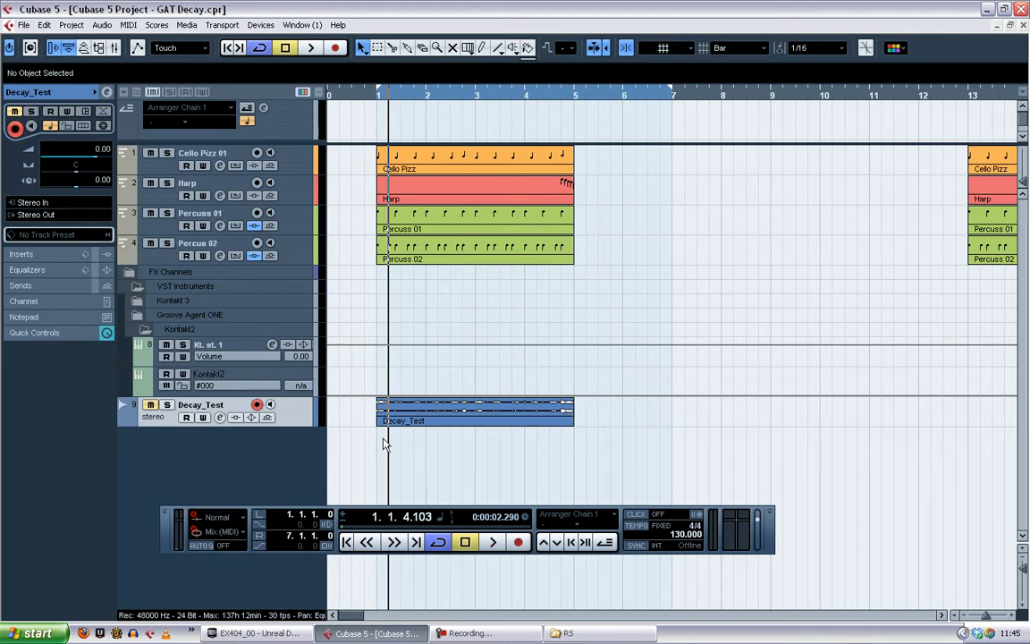
- Export bars 1 to 7 as the Wave mixdown Decay_Test1 and import it with the offered conversion options
left_click(25, 26)
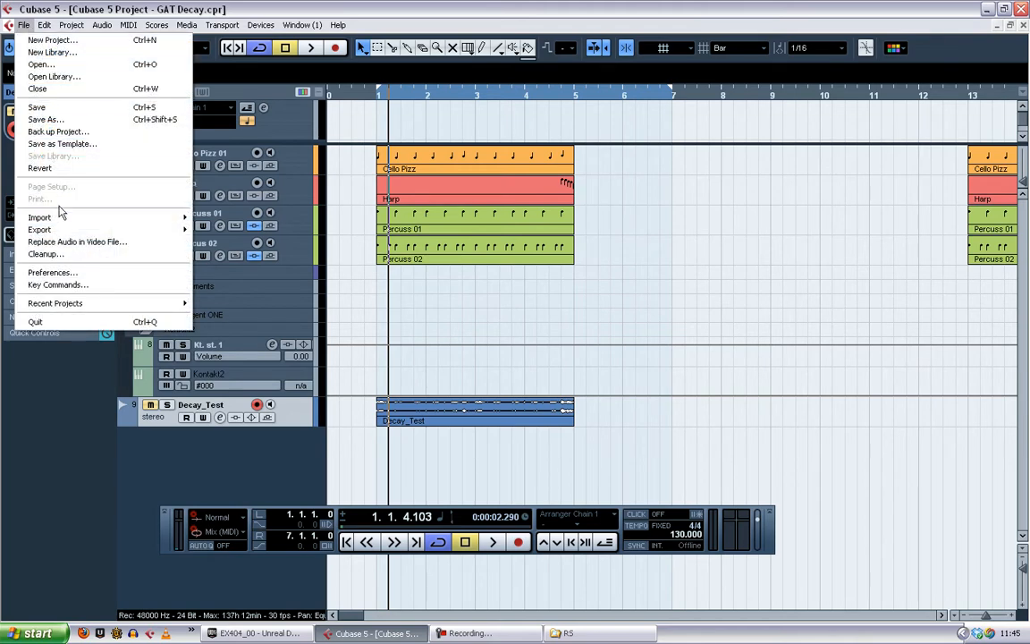
mouse_move(67, 230)
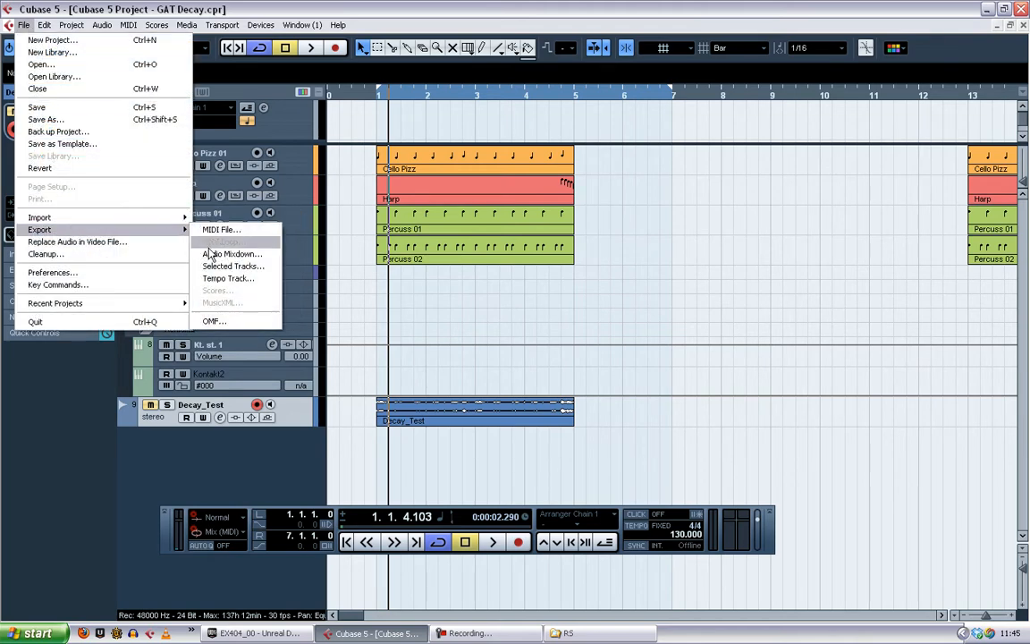
left_click(219, 249)
left_click(673, 169)
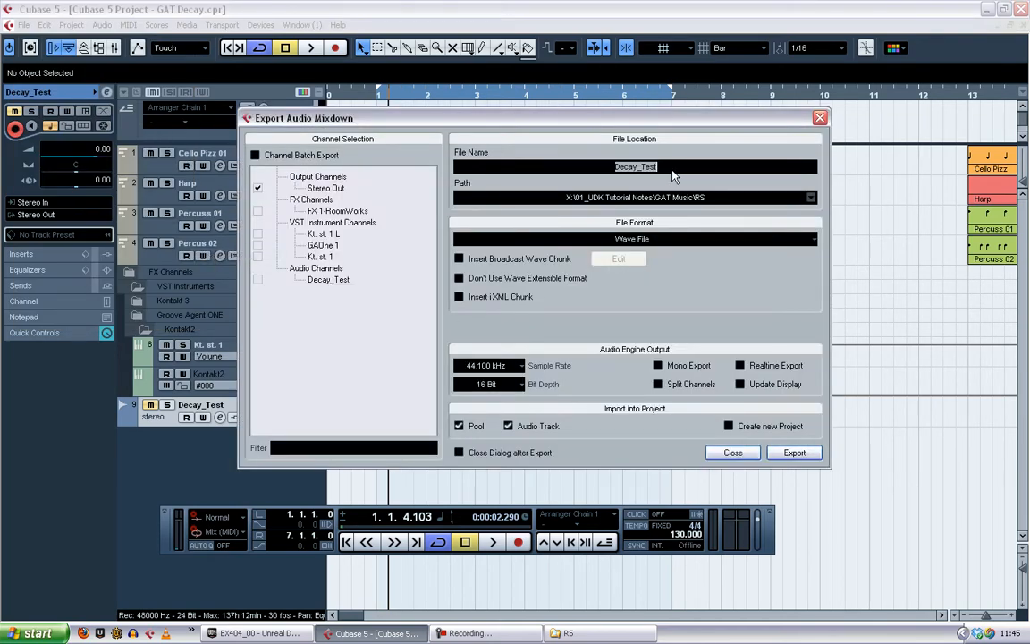
left_click(794, 452)
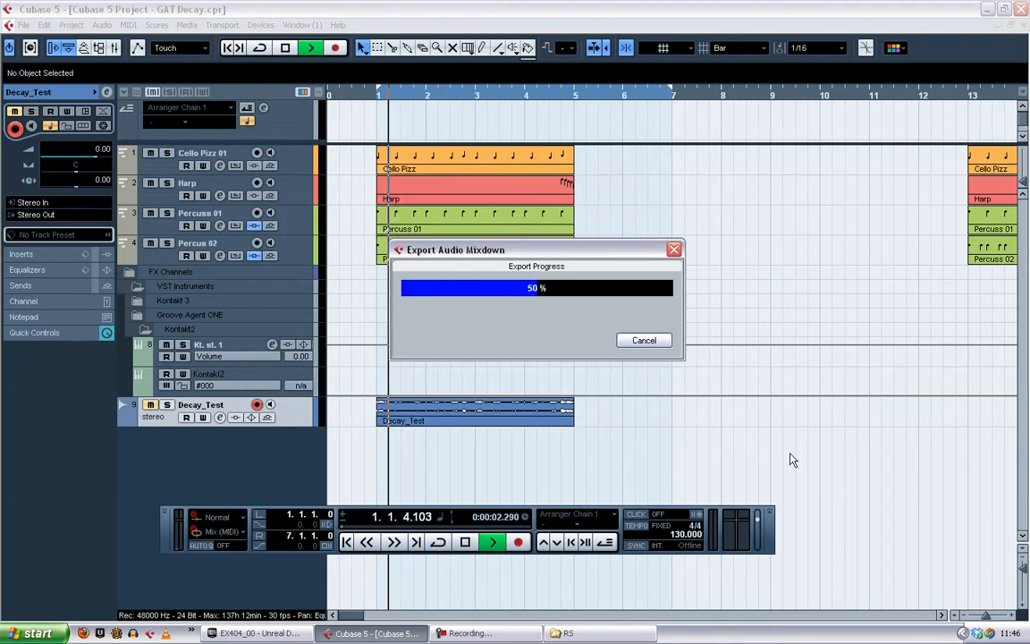
left_click(544, 412)
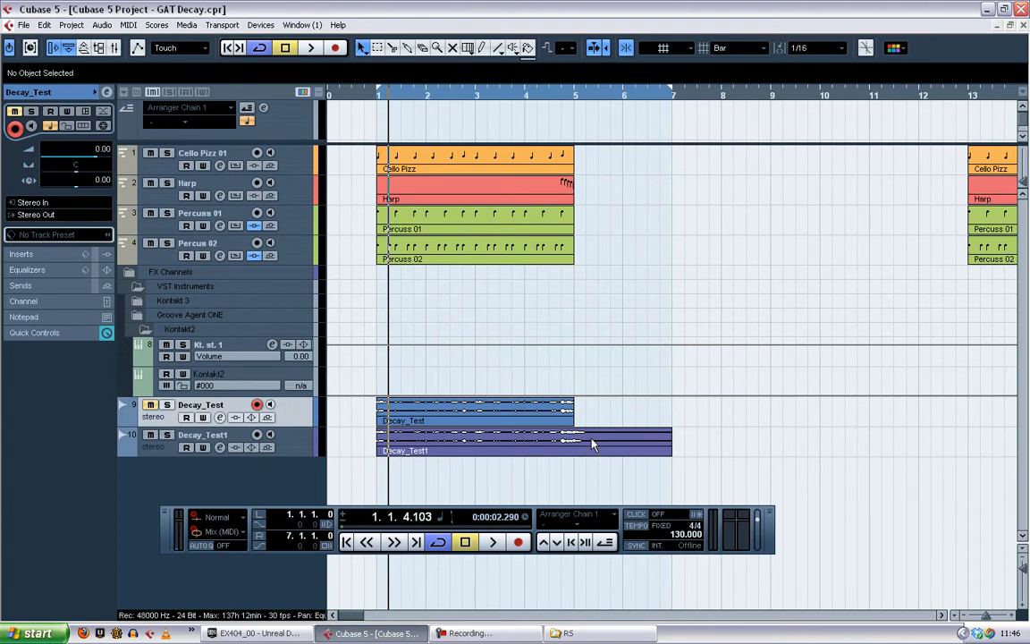
- Split the Decay_Test1 clip at bar 5 and move its decay tail to bar 1 on a new audio track below
key("2")
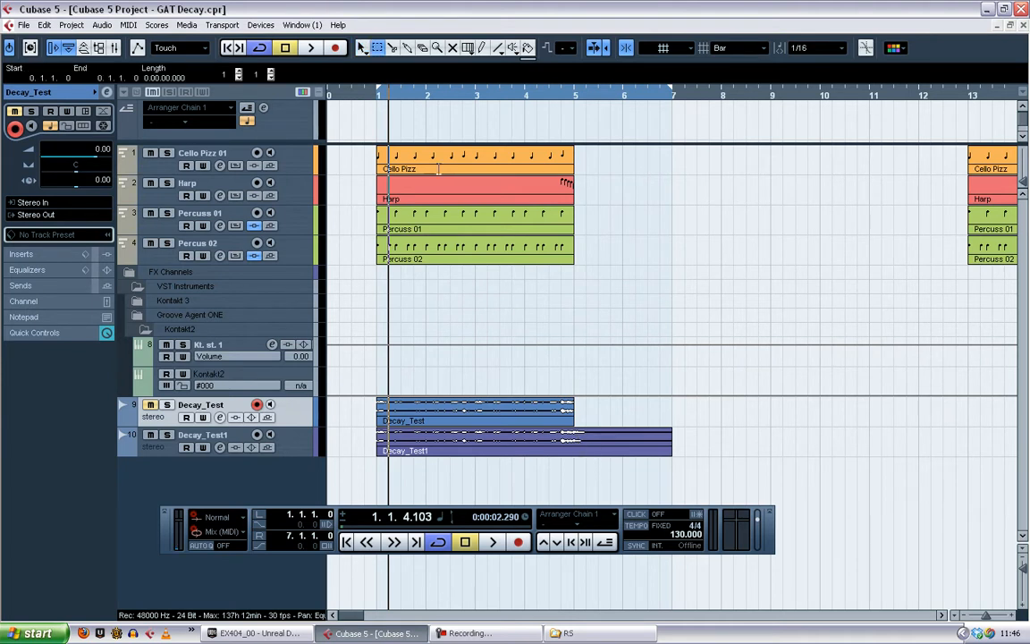
left_click(394, 50)
left_click(575, 442)
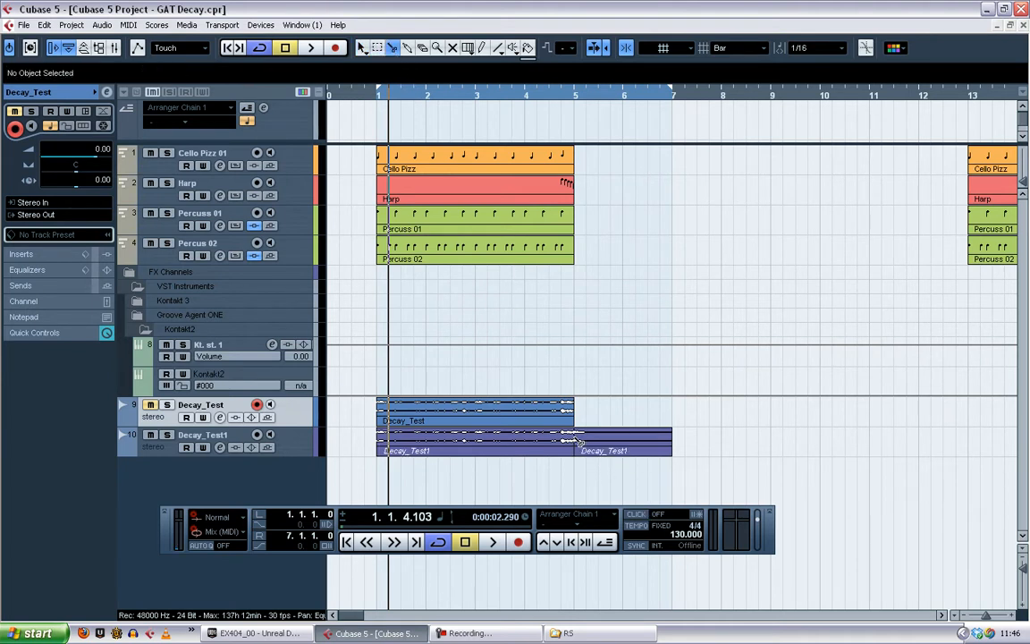
right_click(631, 398)
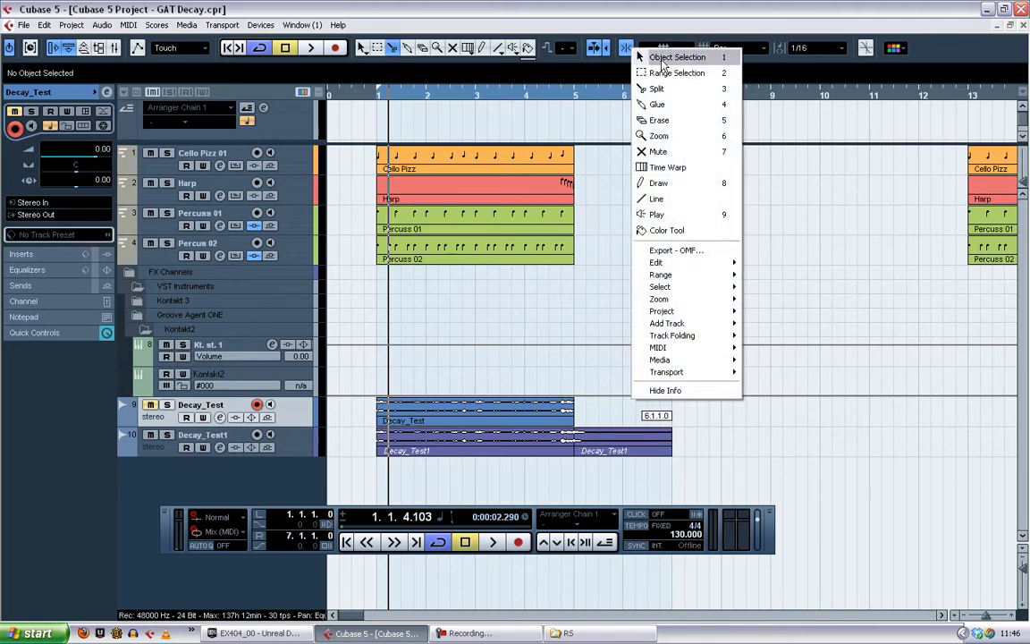
left_click(670, 56)
left_click_drag(617, 443, 419, 472)
- Solo the Decay_Test1 and Audio 03 tracks and loop-play them across the main Decay_Test1 clip, bars 1 to 5
left_click(167, 435)
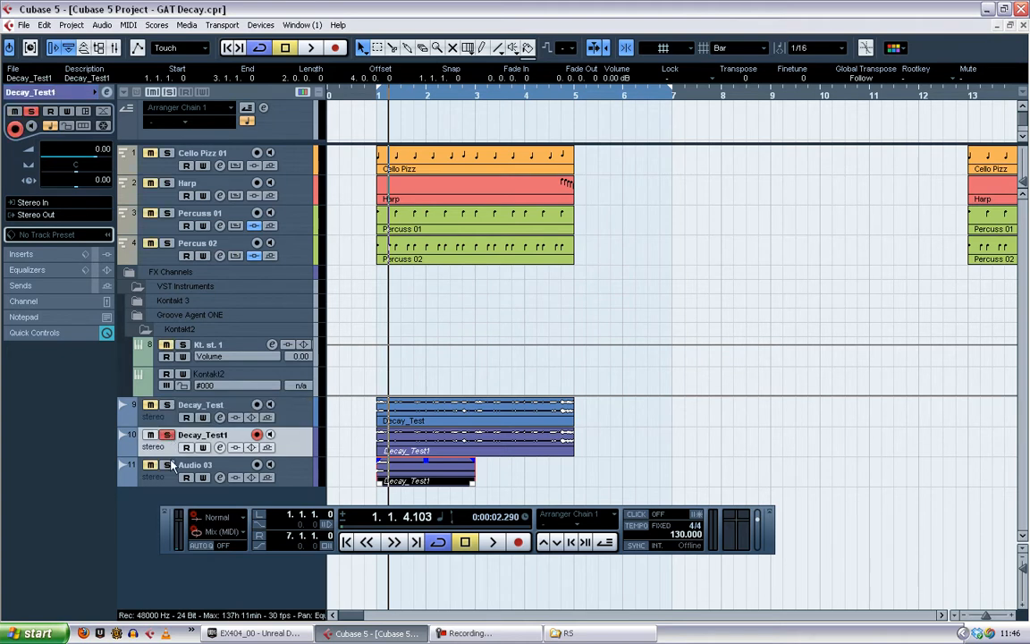
left_click(166, 465)
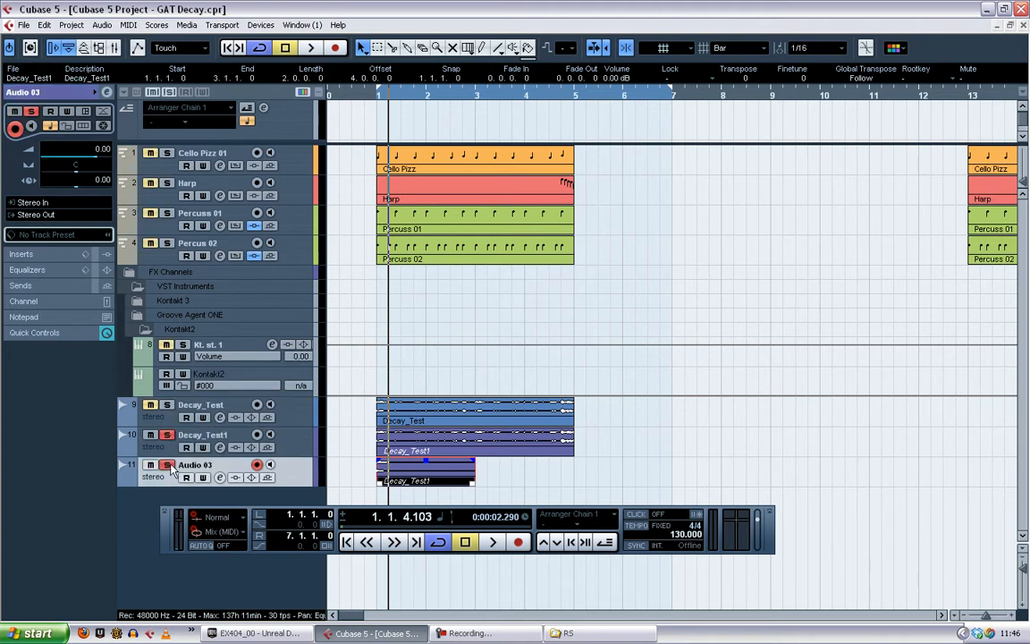
left_click(487, 447)
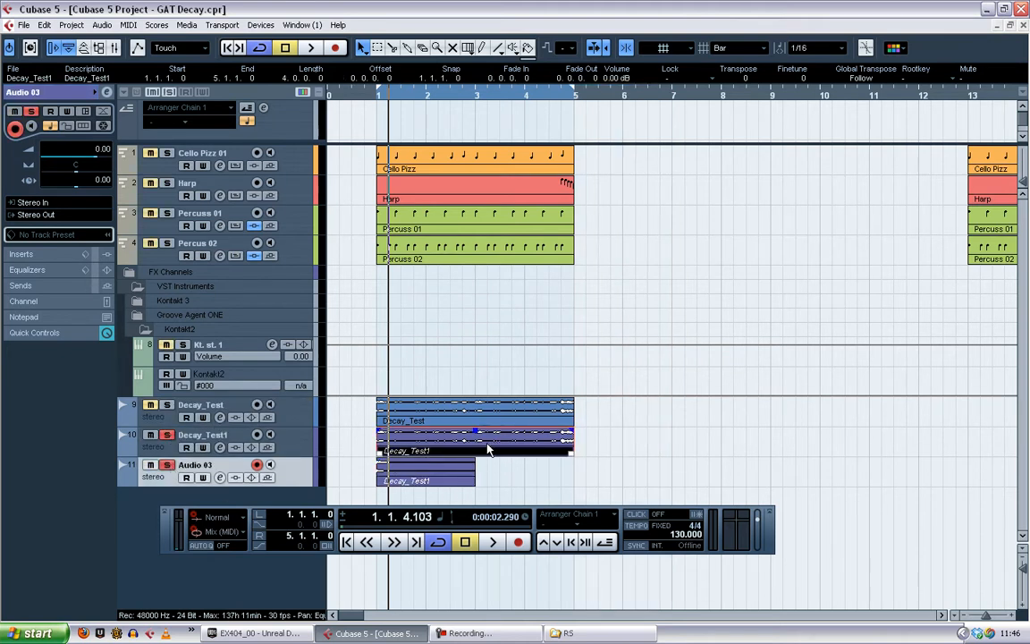
key("space")
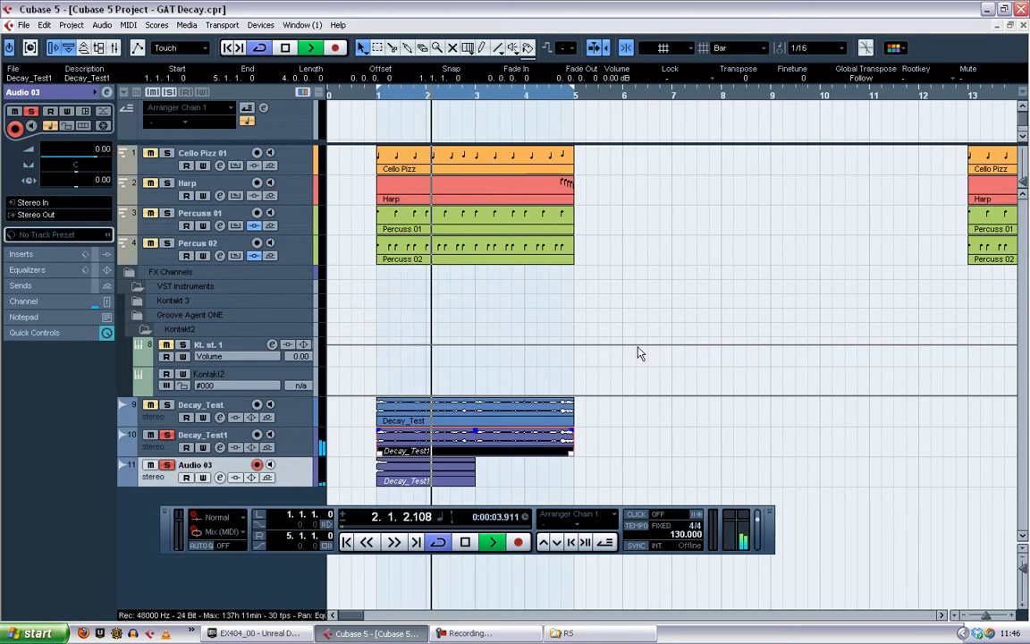
key("space")
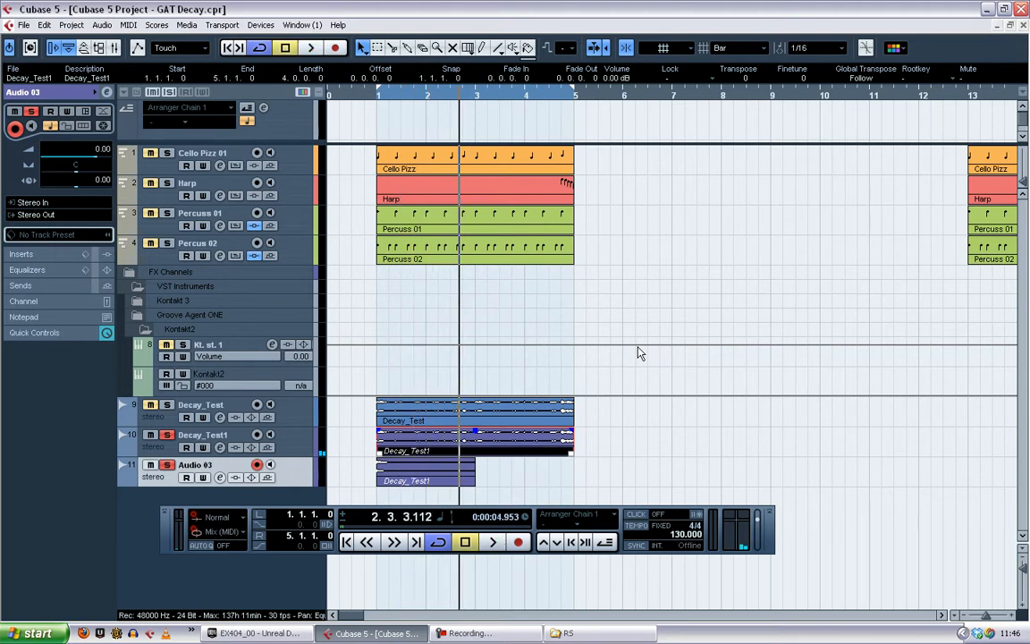
- Compare playback of the loop from bar 1 with the Audio 03 tail track un-soloed and soloed
key("Home")
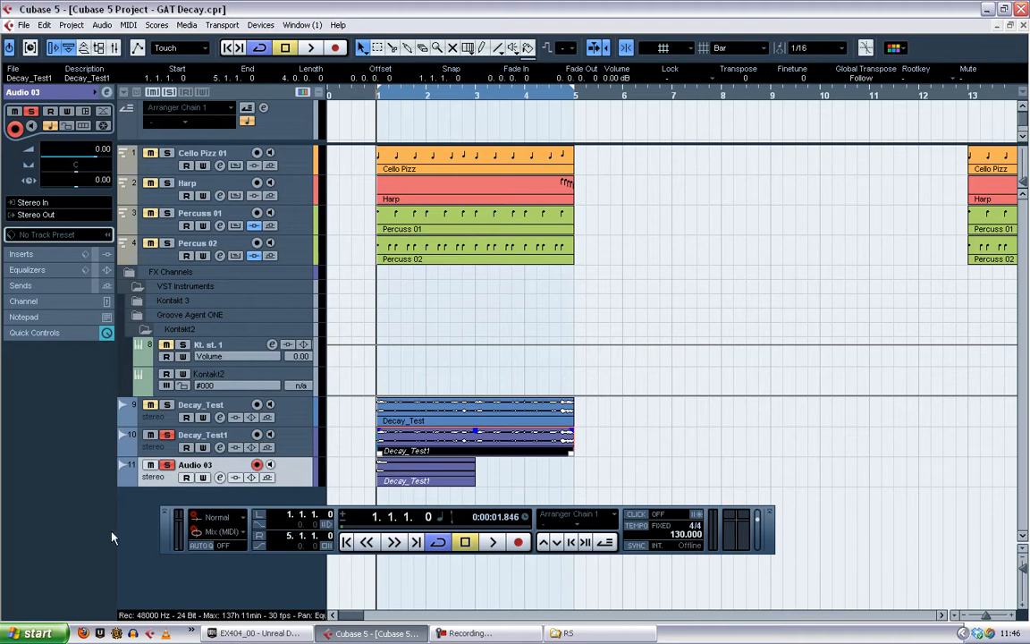
left_click(166, 465)
key("space")
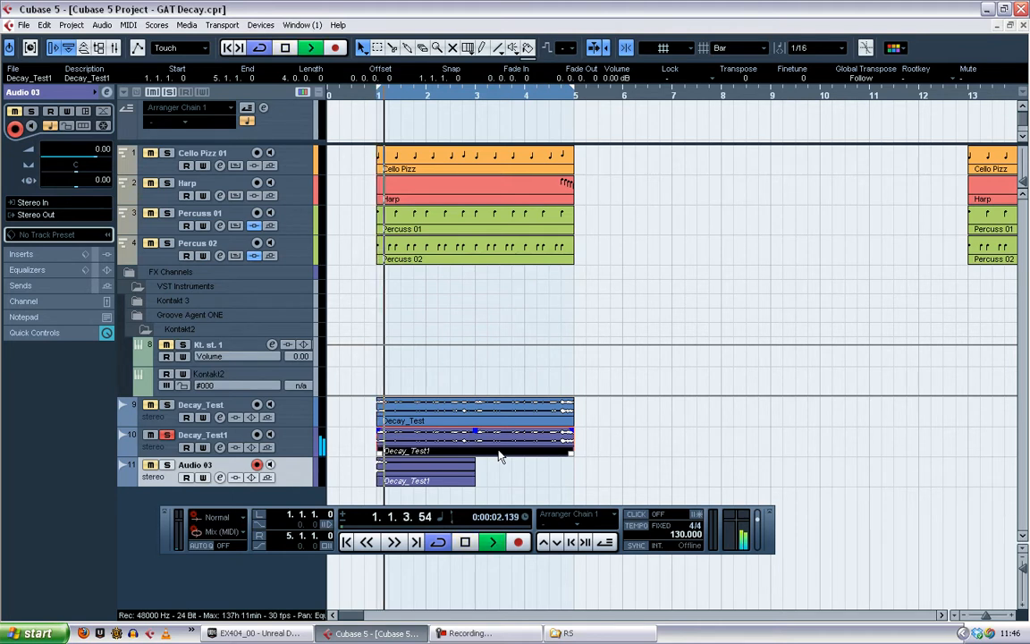
left_click(166, 465)
left_click(166, 465)
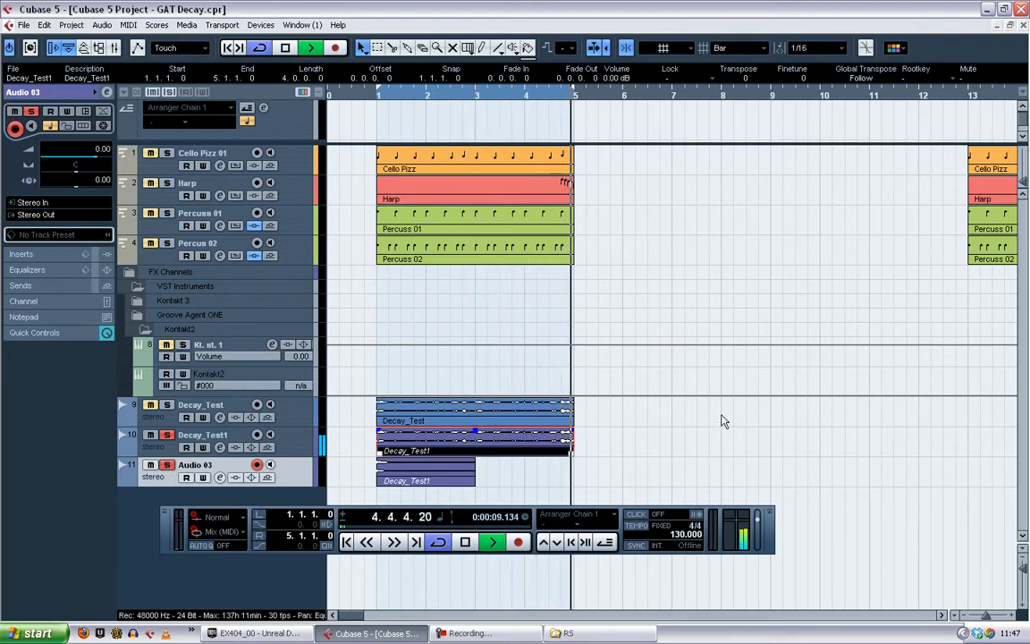
key("space")
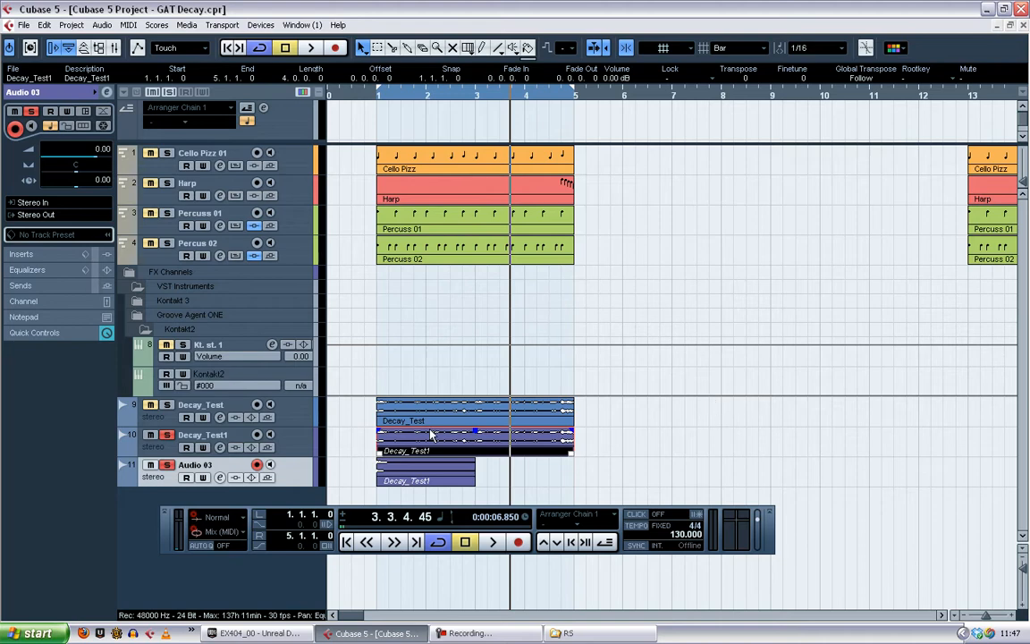
- Export the bars 1 to 5 audio mixdown as the Wave file Decay_Test2 and import it onto an audio track
left_click(24, 25)
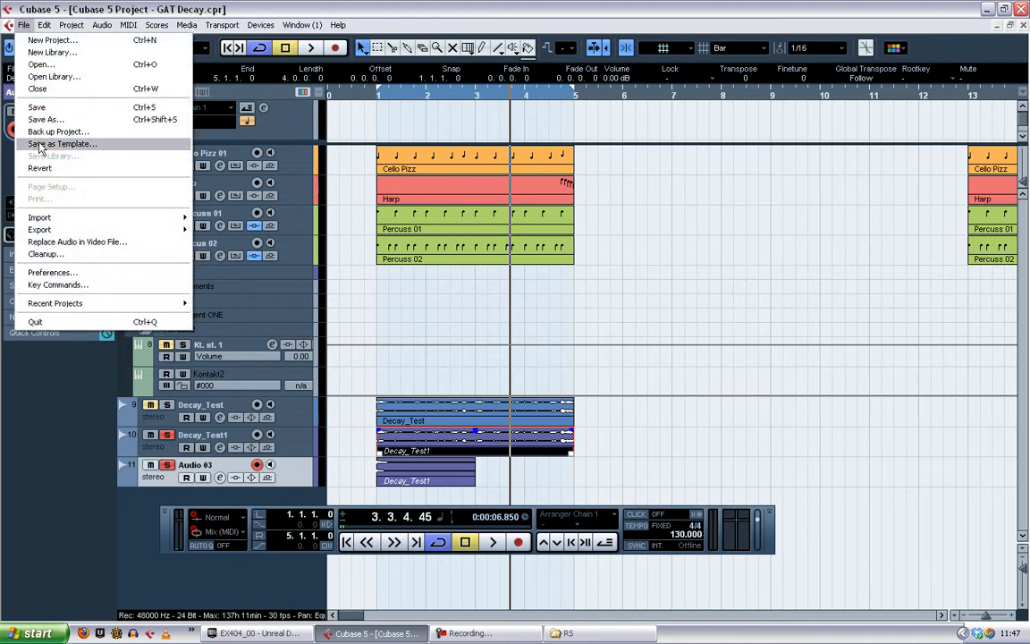
mouse_move(45, 229)
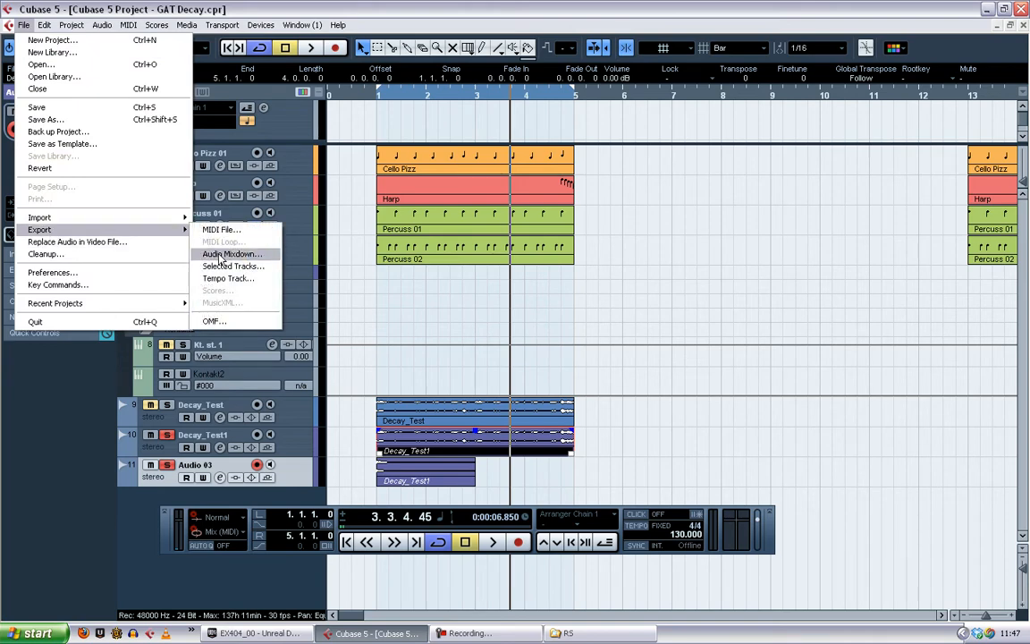
left_click(223, 255)
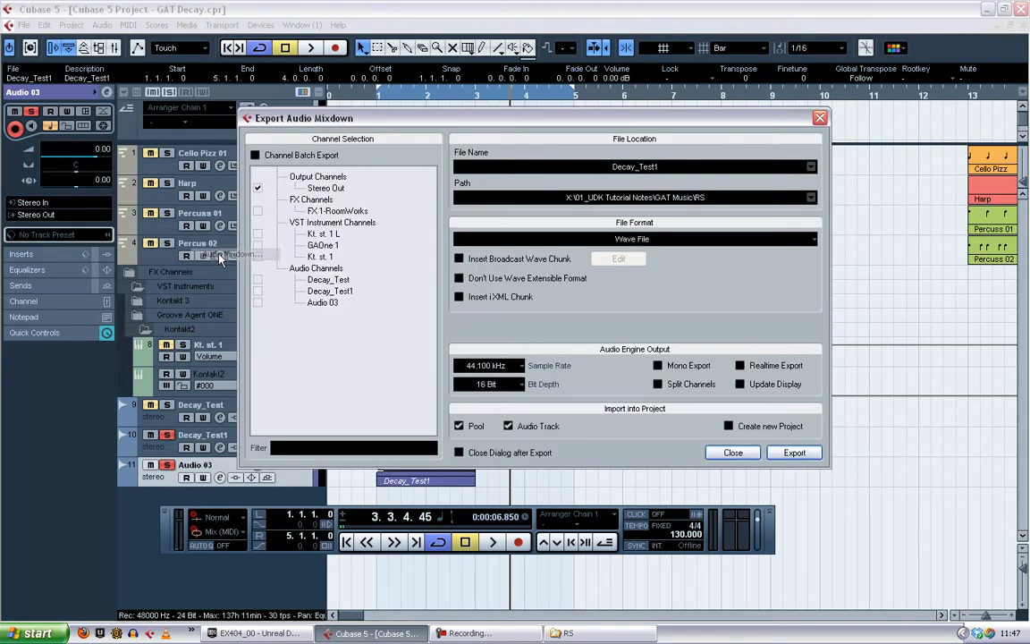
left_click(677, 172)
key("BackSpace")
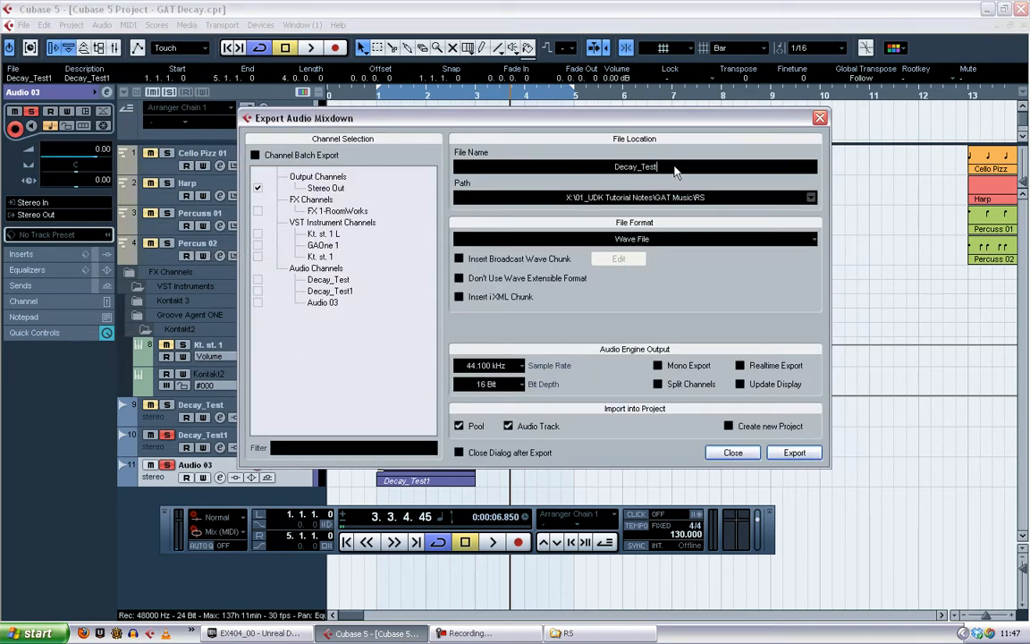
type("2")
key("Return")
left_click(784, 452)
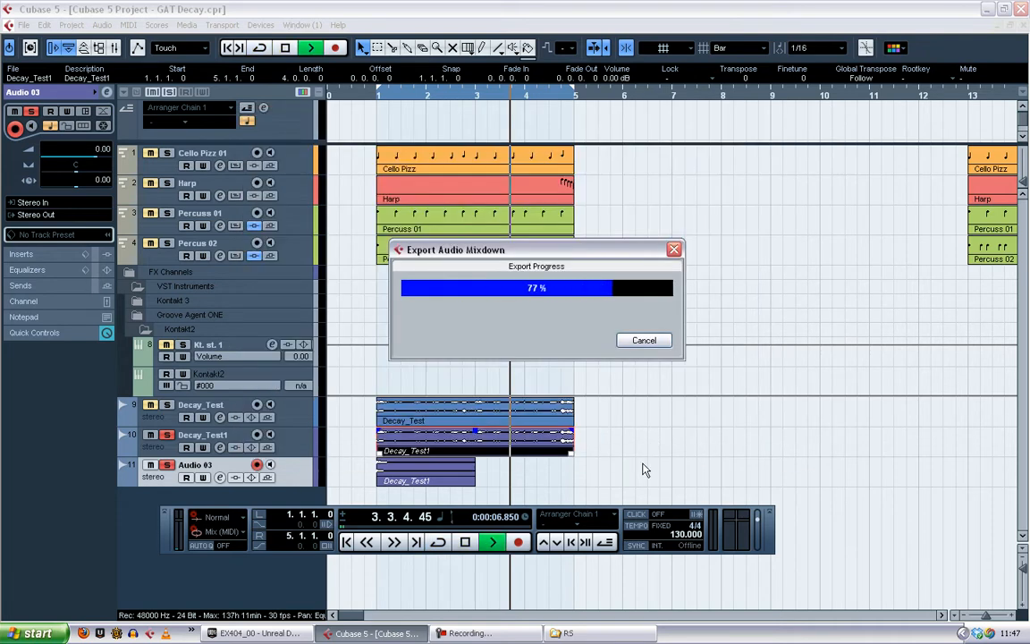
left_click(537, 412)
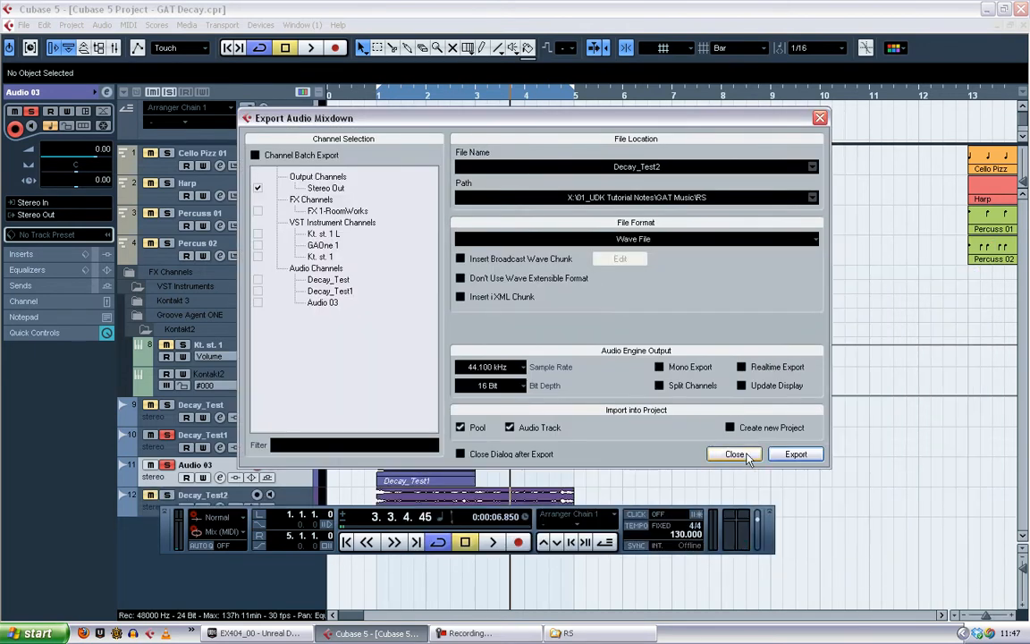
left_click(732, 453)
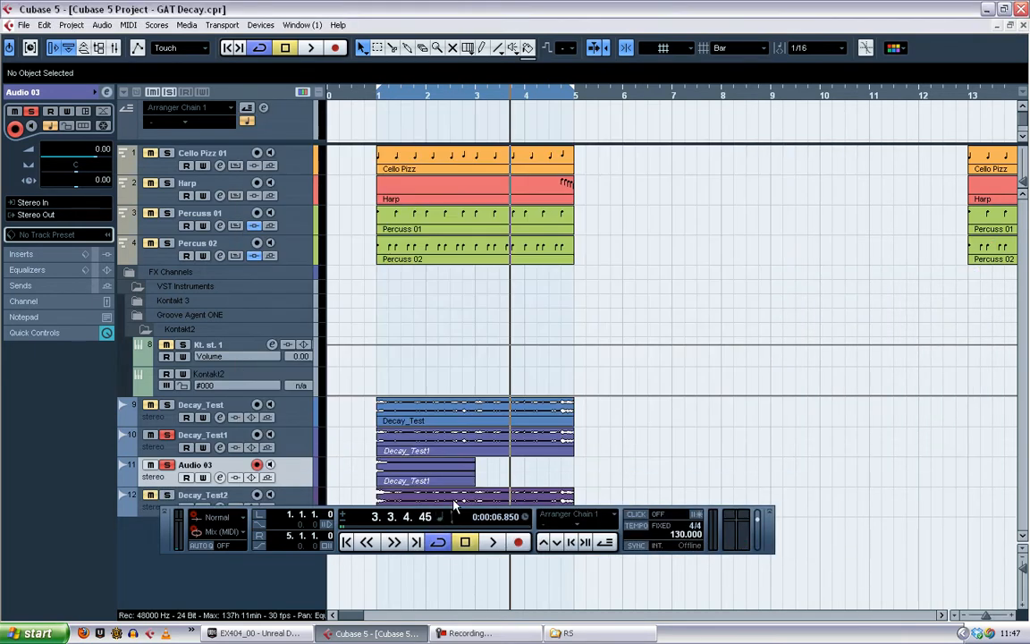
- Solo only the Decay_Test2 track and loop-play it from bar 1
left_click(459, 504)
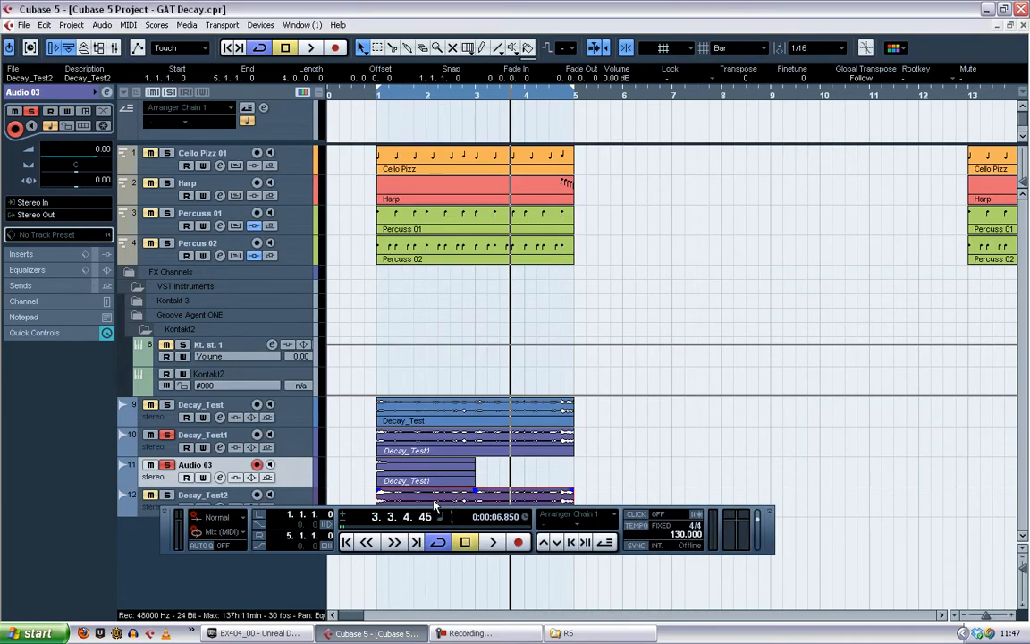
left_click(168, 467)
left_click(168, 437)
key("KP_1")
key("space")
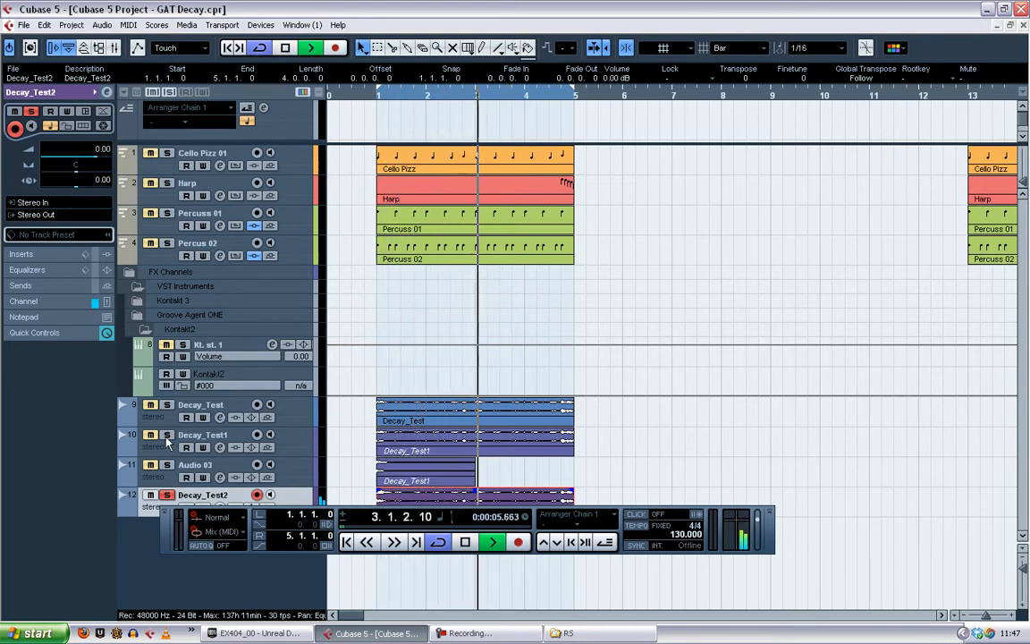
key("space")
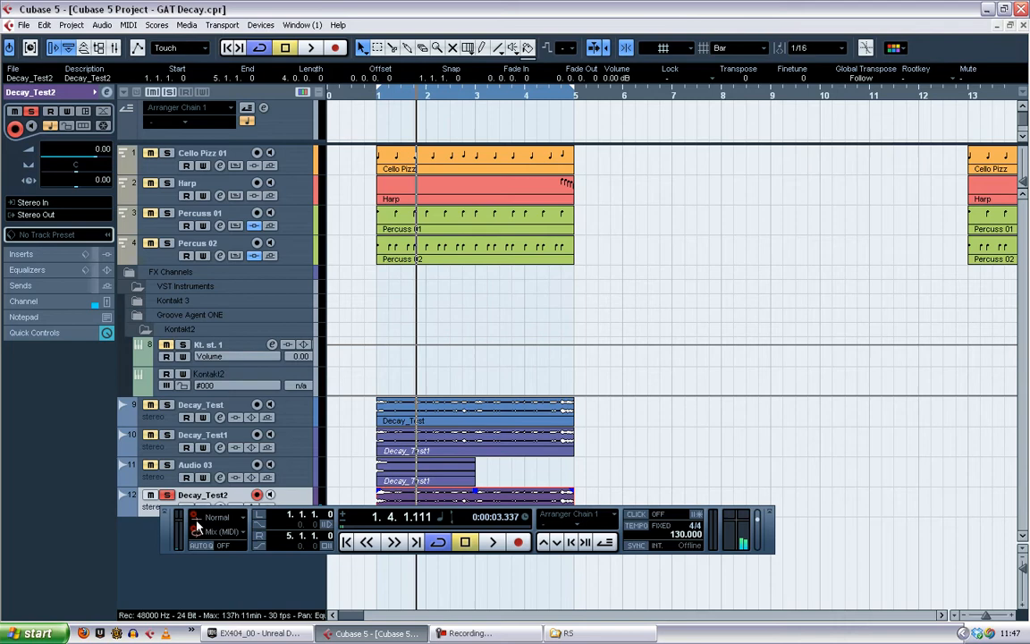
- Switch to Unreal Development Kit and import Decay_Test2.wav into the GATA_Video_Tutorials package, auto-creating a cue with a looping node
left_click(258, 633)
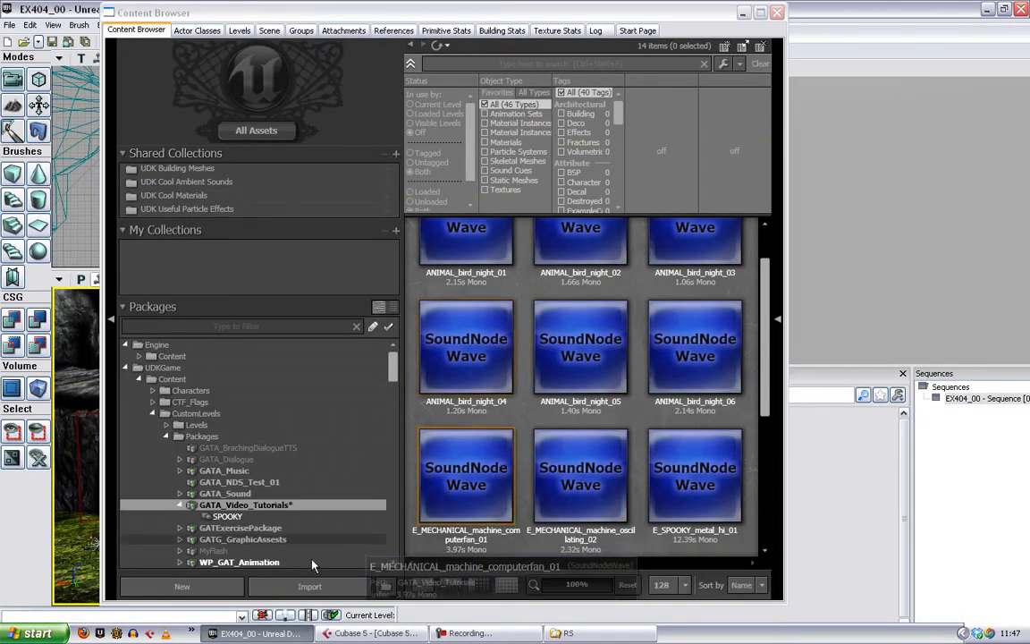
left_click(392, 560)
left_click(309, 586)
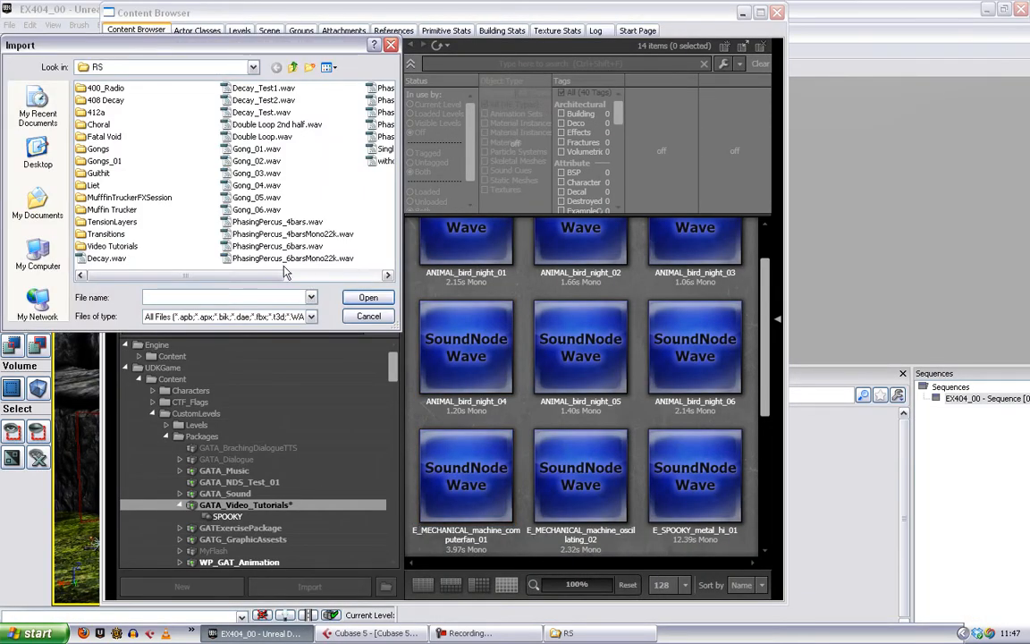
left_click(263, 100)
left_click(368, 298)
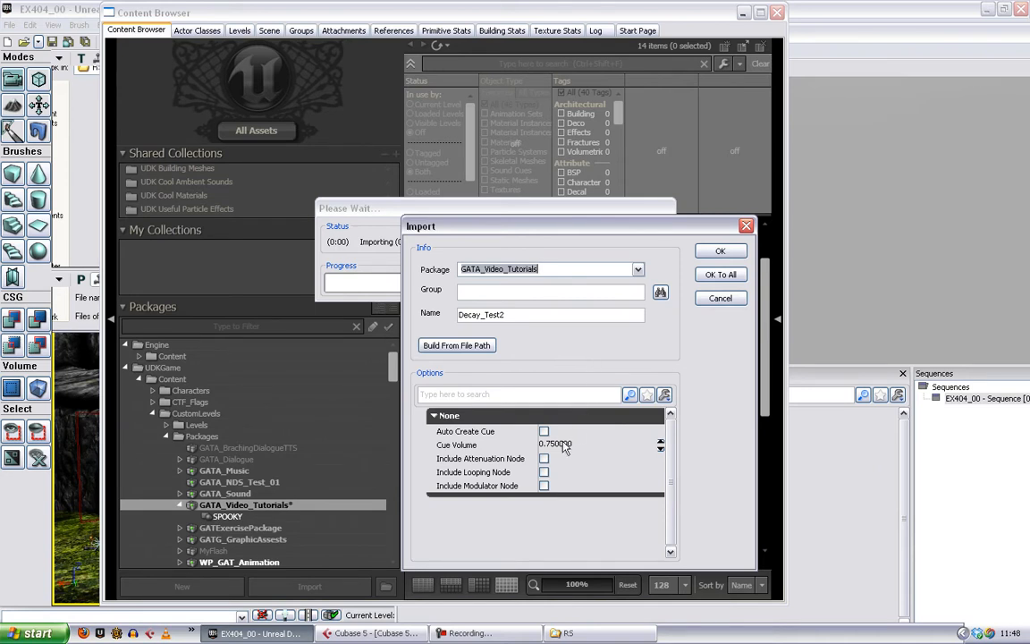
key("Return")
right_click(524, 432)
key("Escape")
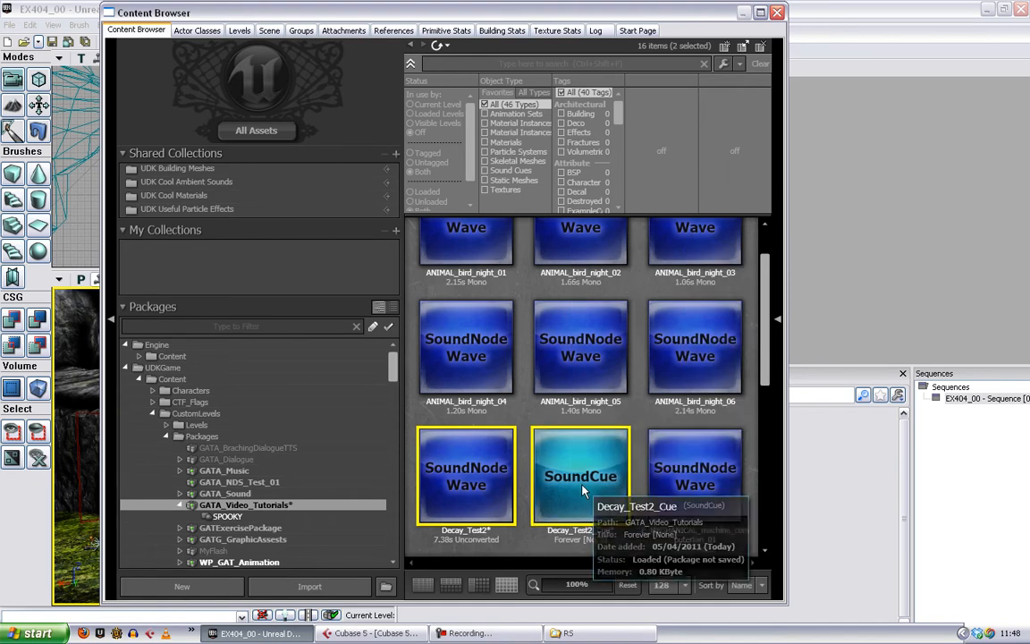
- Inspect the node chain of Decay_Test2_Cue in the SoundCue Editor and close the editor
right_click(582, 490)
left_click(562, 465)
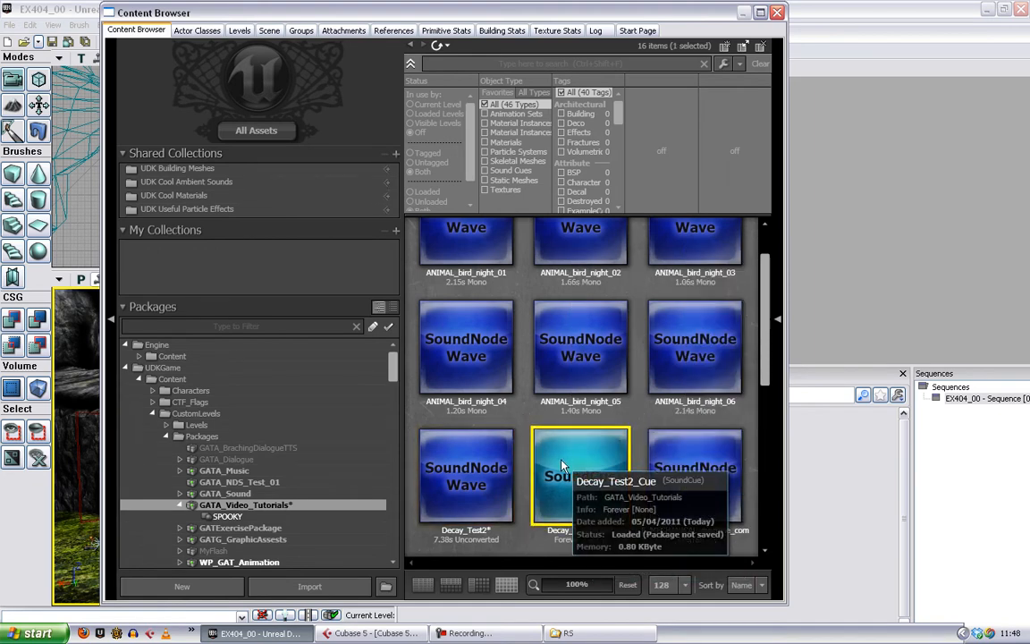
right_click(562, 465)
left_click(581, 87)
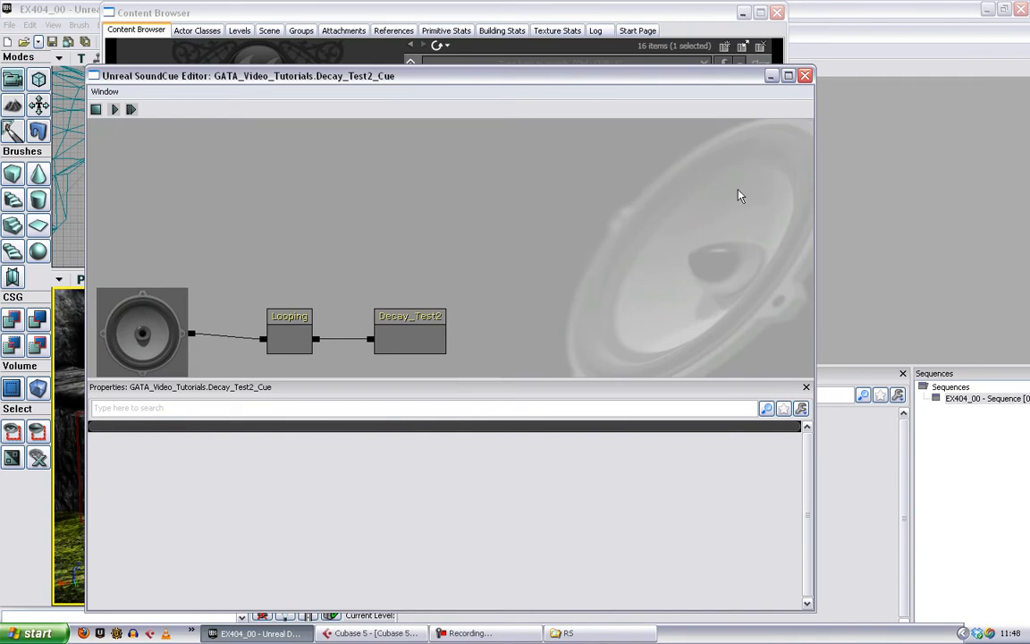
left_click(805, 75)
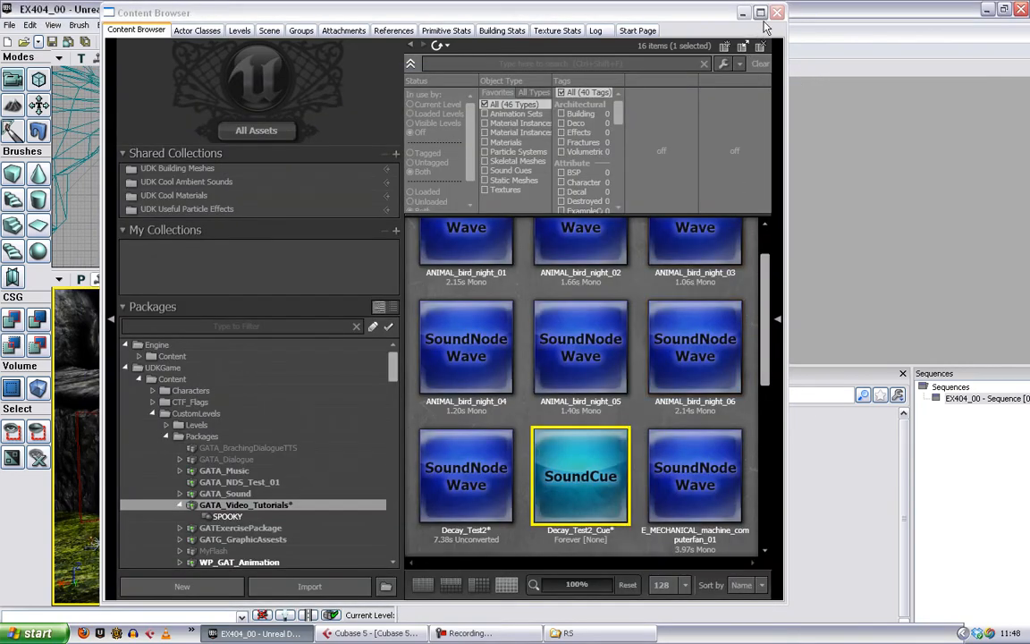
- Save the GATA_Video_Tutorials package and put the Content Browser out of the way
left_click(264, 508)
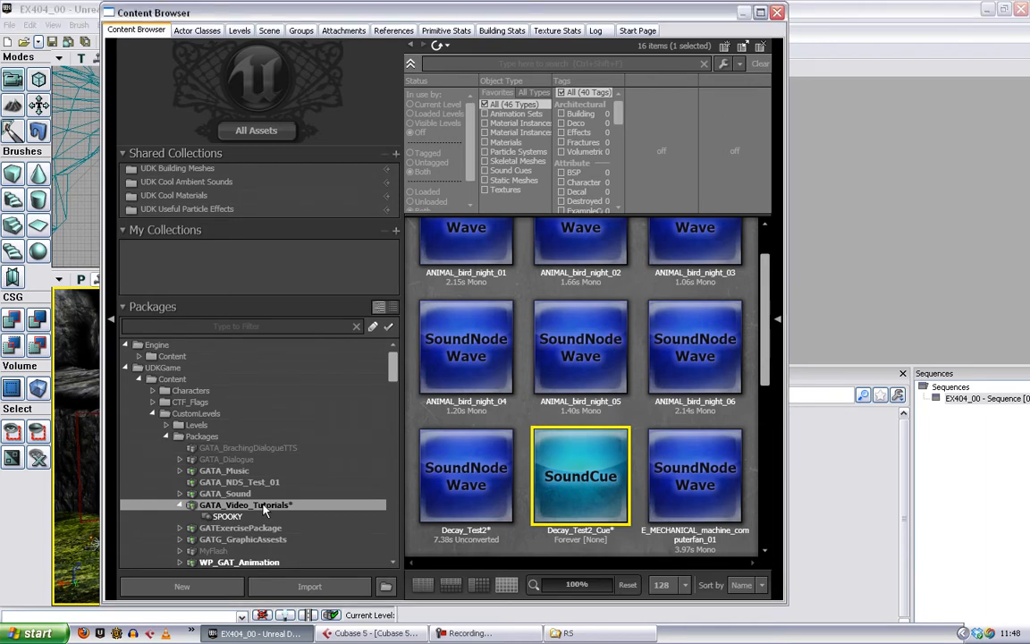
key("ctrl+s")
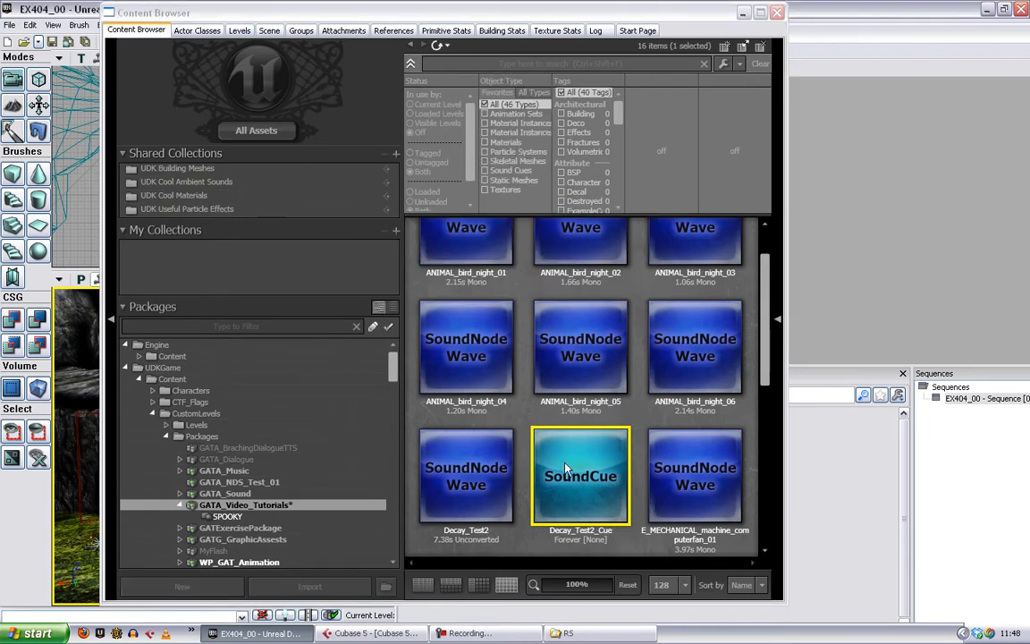
left_click(699, 14)
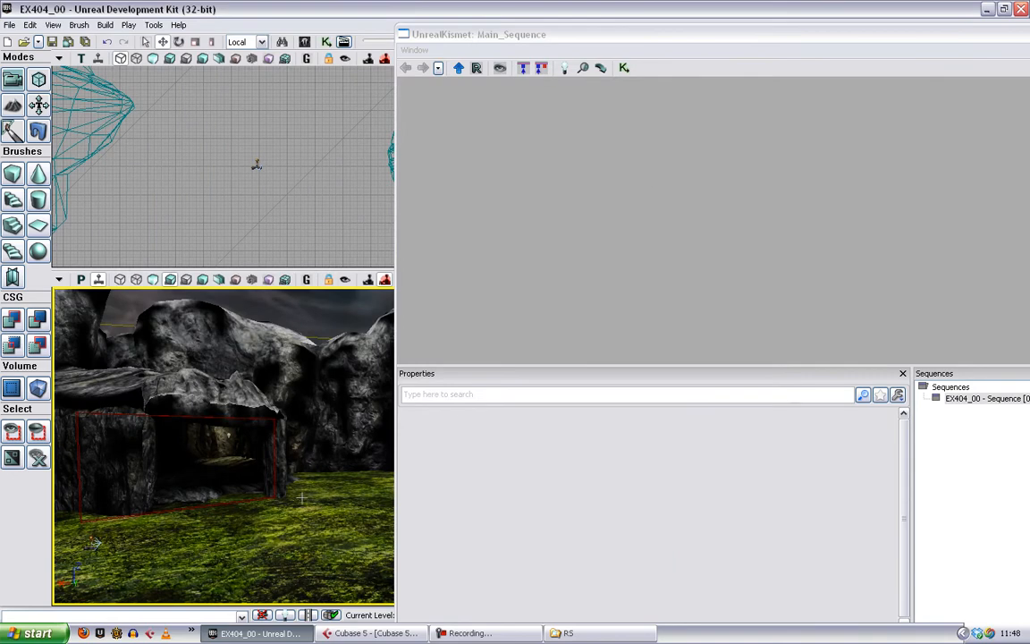
- Create a TriggerVolume from the builder brush standing in the cave entrance
right_click_drag(286, 504, 429, 507)
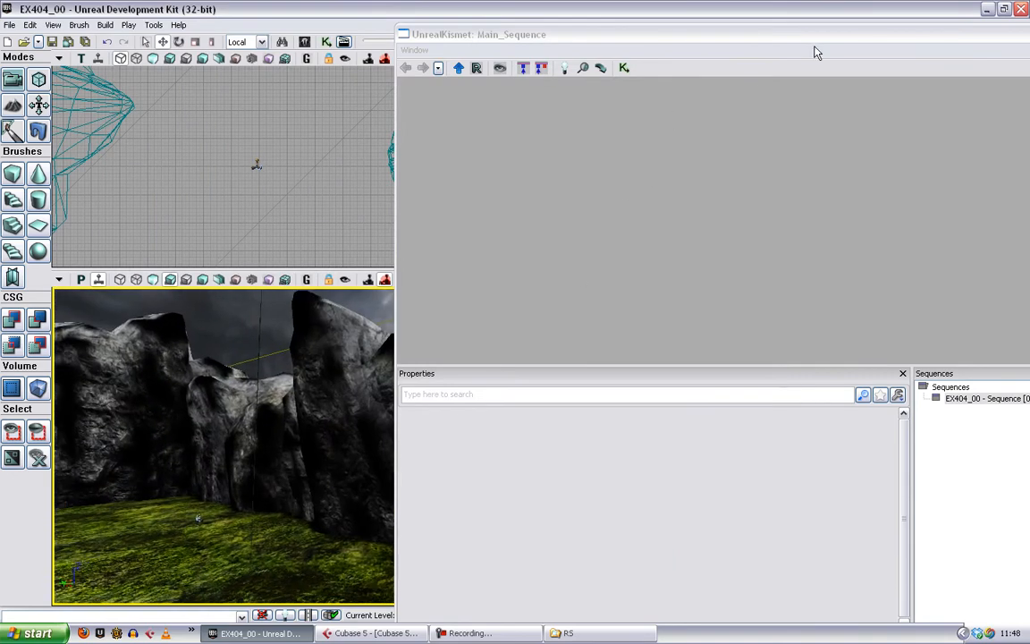
left_click_drag(815, 37, 639, 77)
left_click_drag(962, 76, 777, 97)
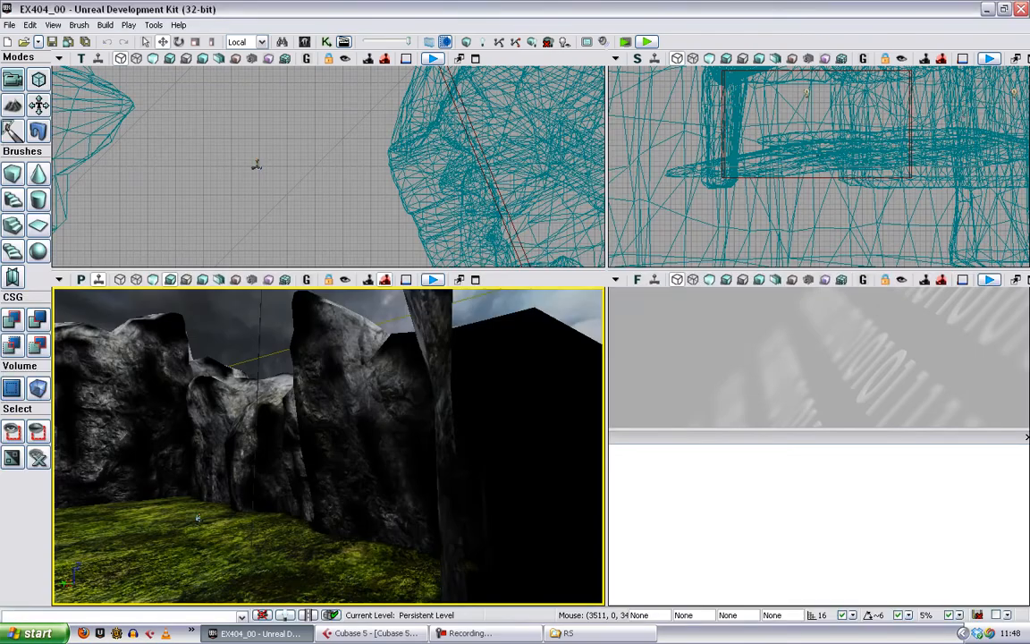
left_click(1025, 98)
mouse_move(395, 510)
right_mouse_down()
mouse_move(271, 497)
mouse_move(334, 500)
mouse_move(232, 483)
mouse_move(223, 472)
mouse_move(234, 460)
mouse_move(393, 508)
right_mouse_up()
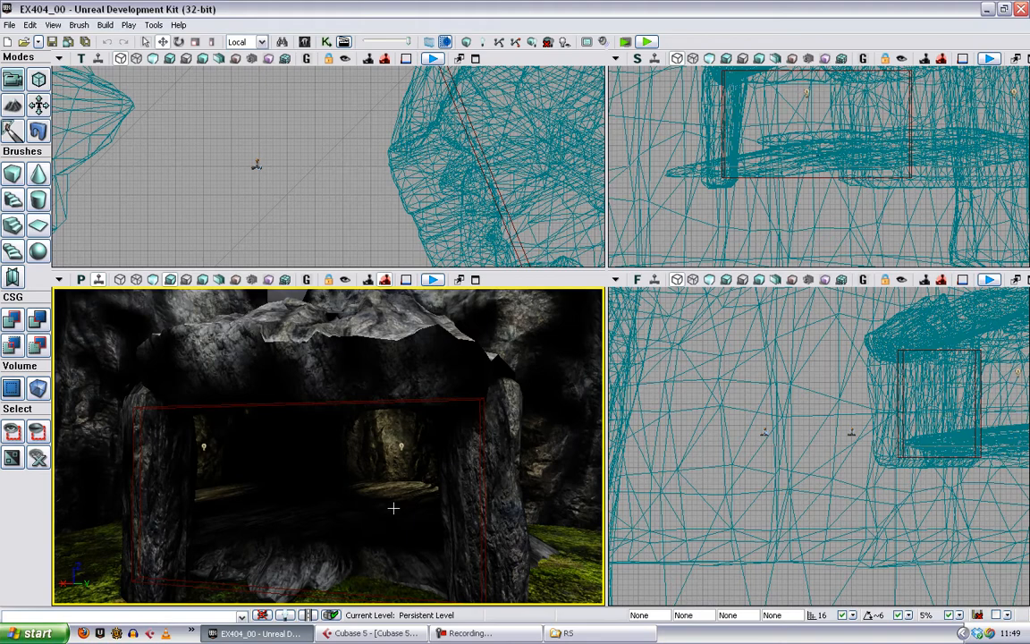
left_click(290, 404)
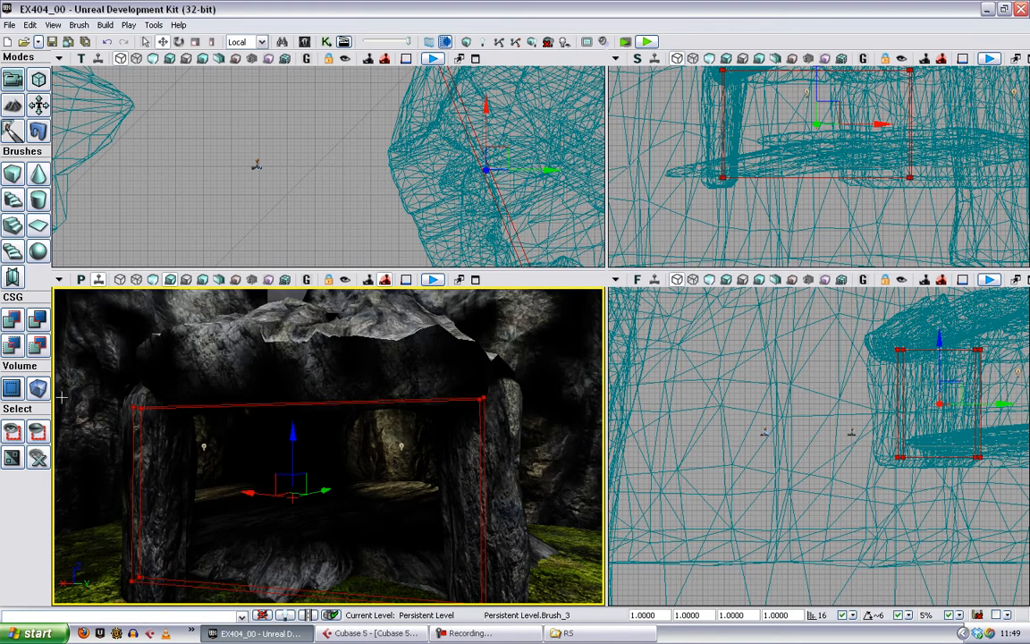
left_click(37, 388)
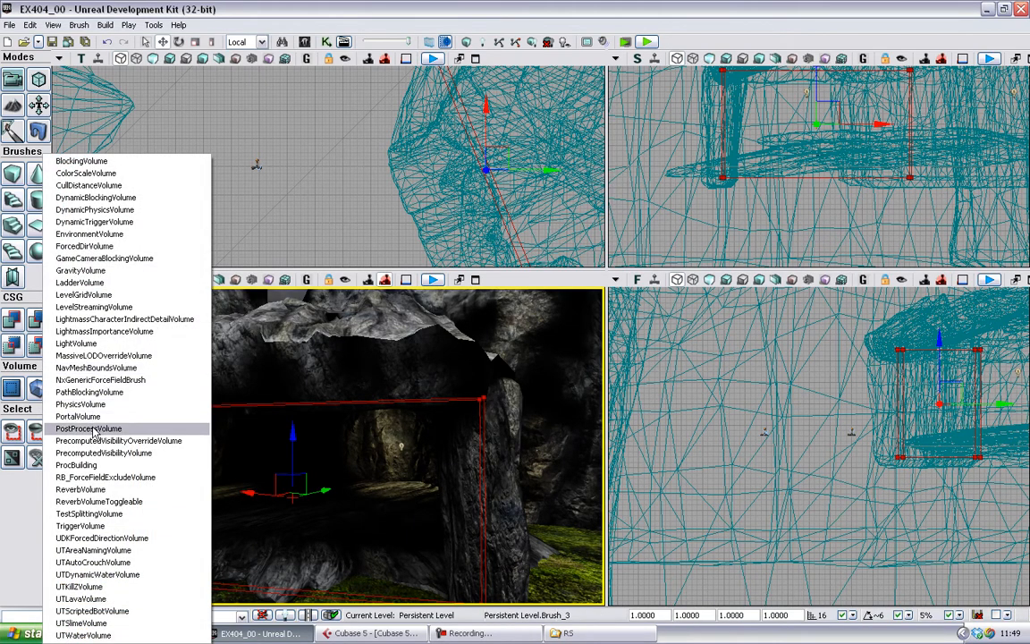
left_click(100, 530)
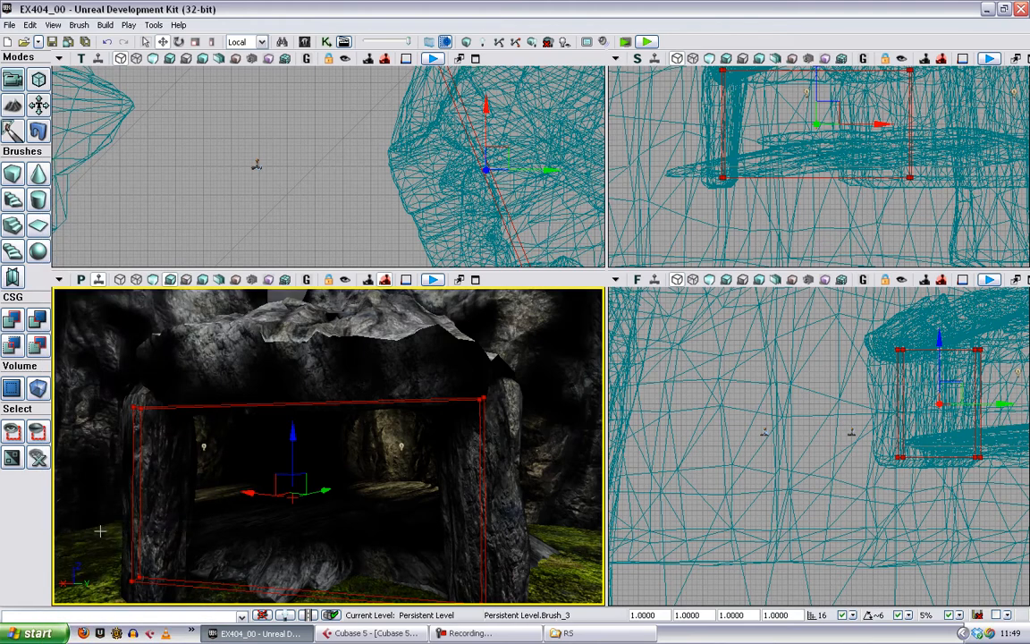
- Move the builder brush off the trigger volume, further into the cave, and select the trigger volume
left_click_drag(325, 490, 354, 487)
left_click(325, 490)
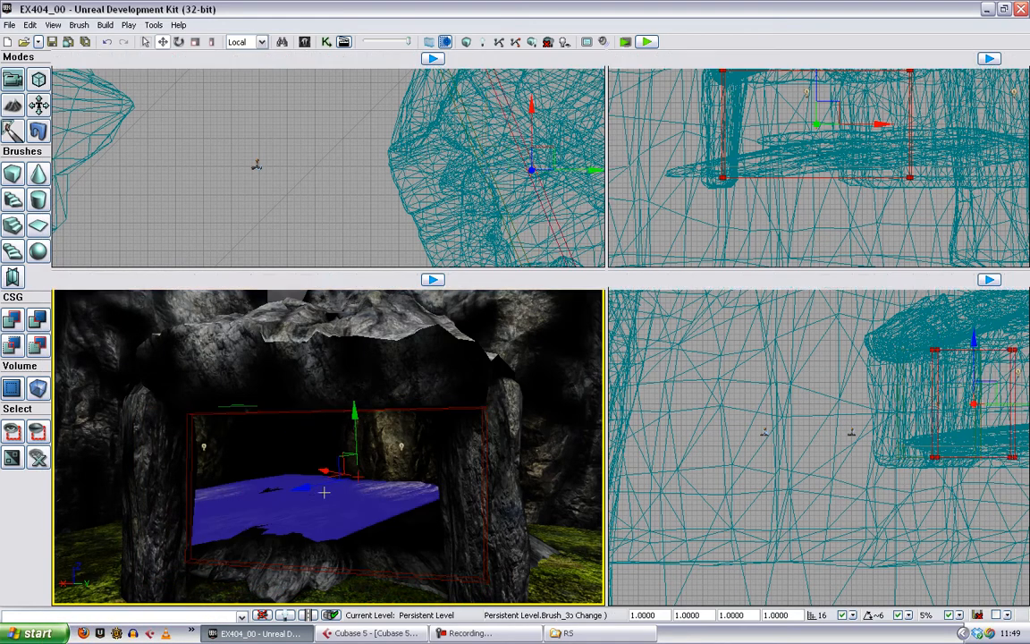
left_click(238, 405)
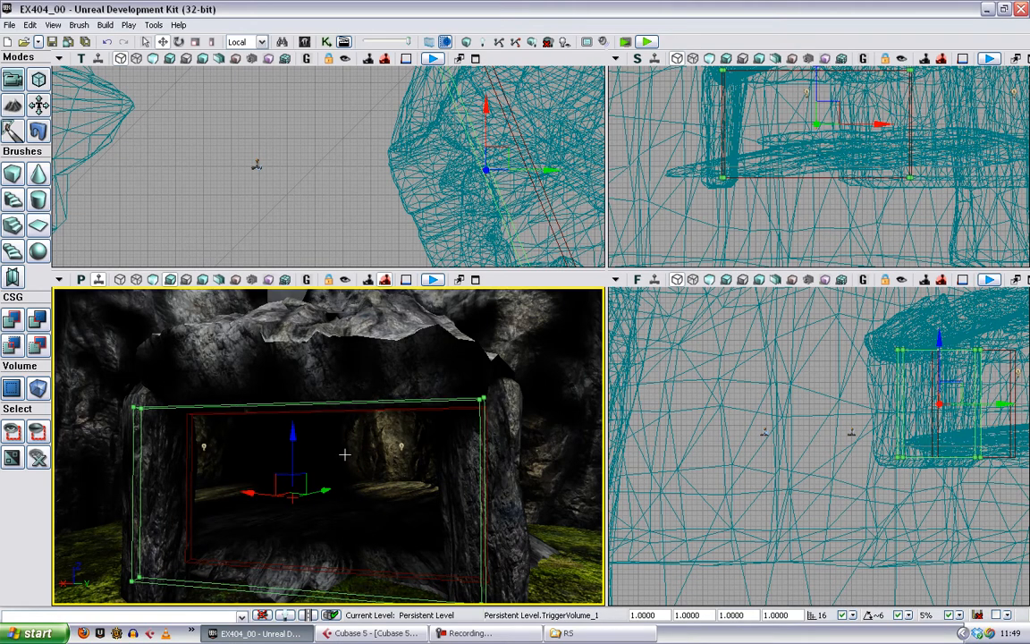
- Create a Touch event for the selected trigger volume in Kismet and set its Max Trigger Count to 0
left_click(327, 42)
right_click(111, 221)
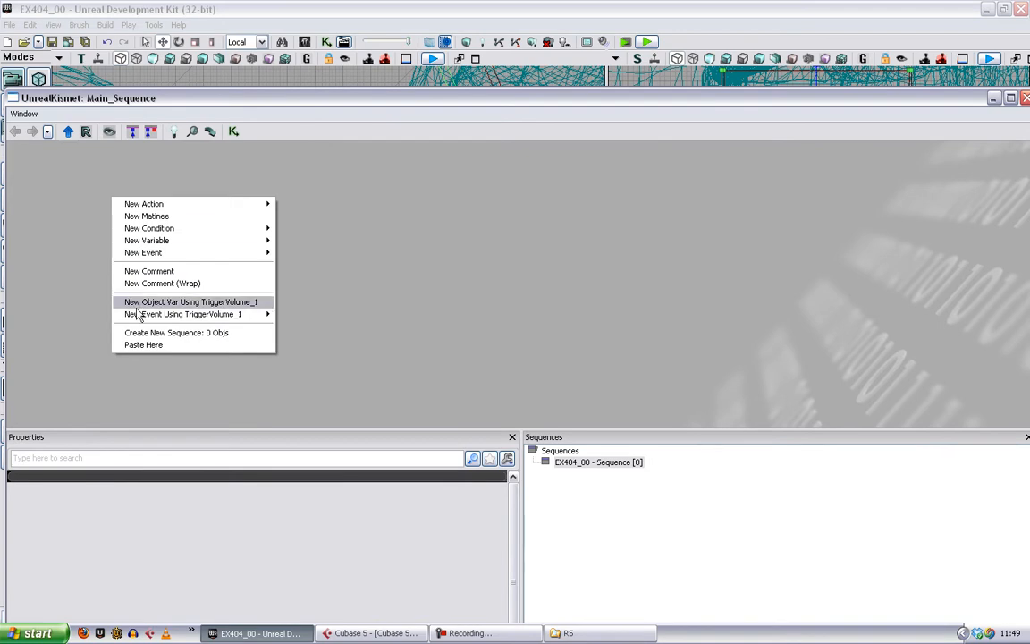
mouse_move(143, 314)
left_click(308, 314)
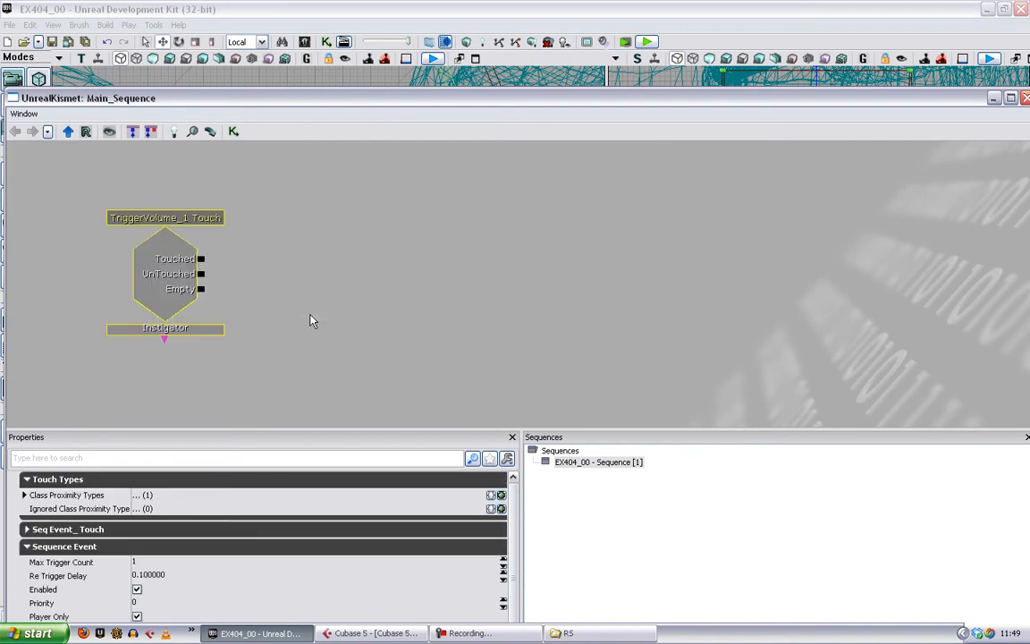
left_click(190, 564)
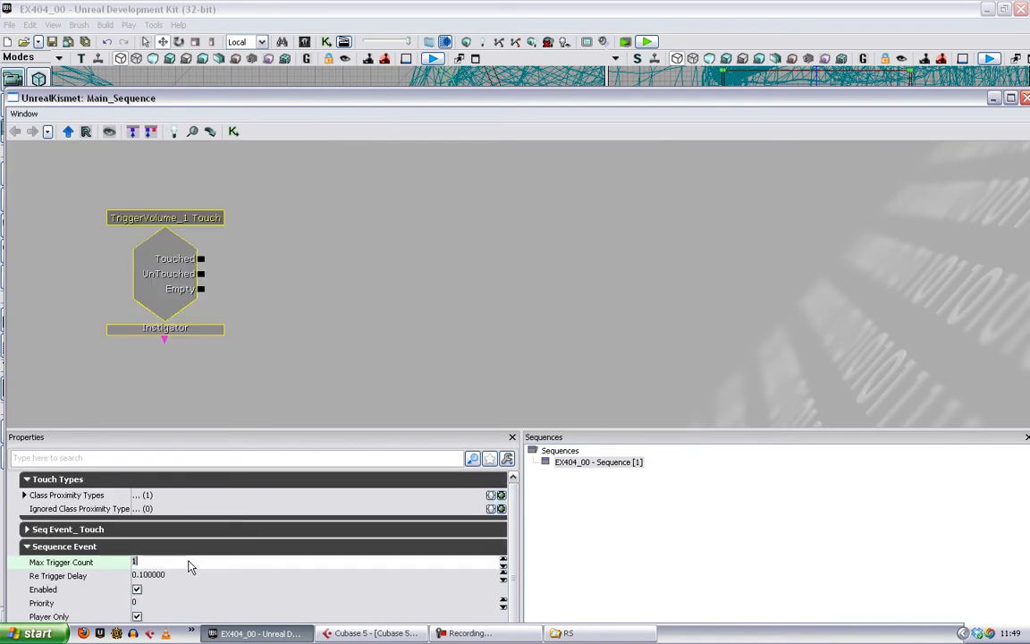
type("0")
left_click(318, 273)
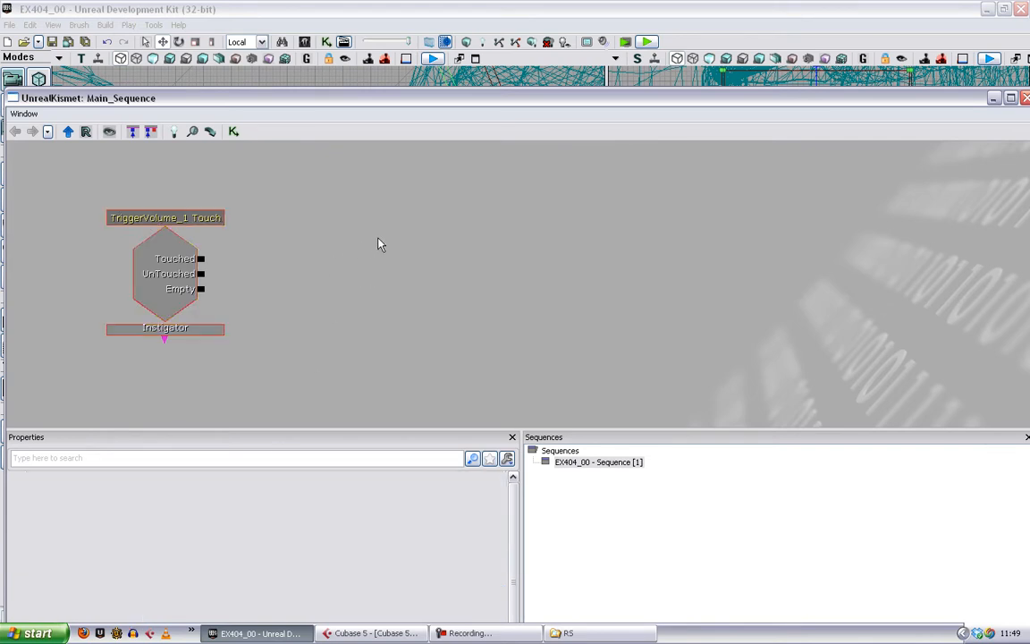
- Add a Play Sound action beside the Touch event and assign Decay_Test2_Cue as its sound
left_click(426, 234)
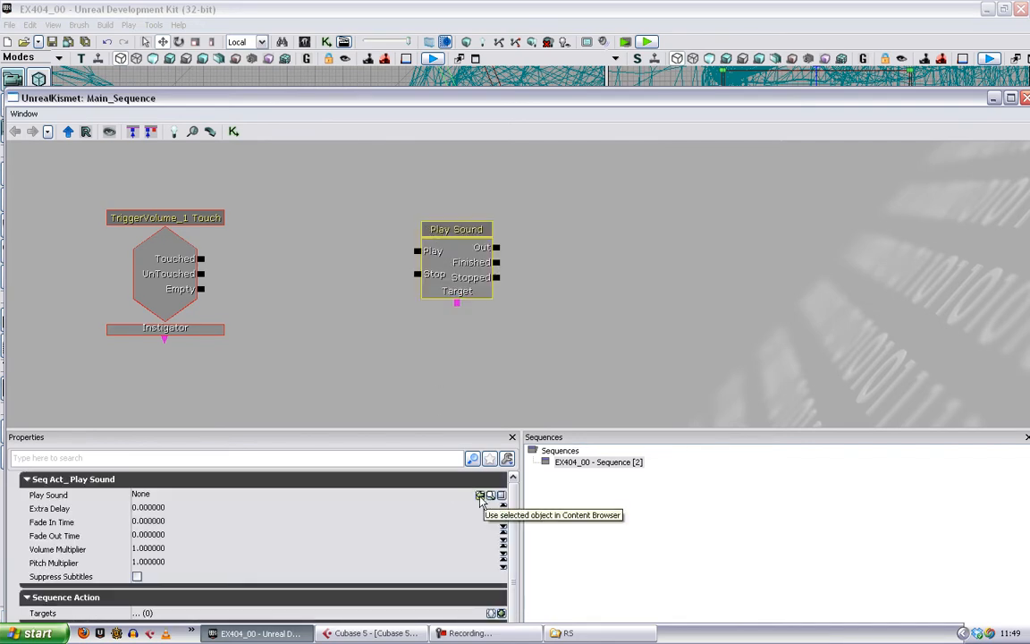
left_click(480, 496)
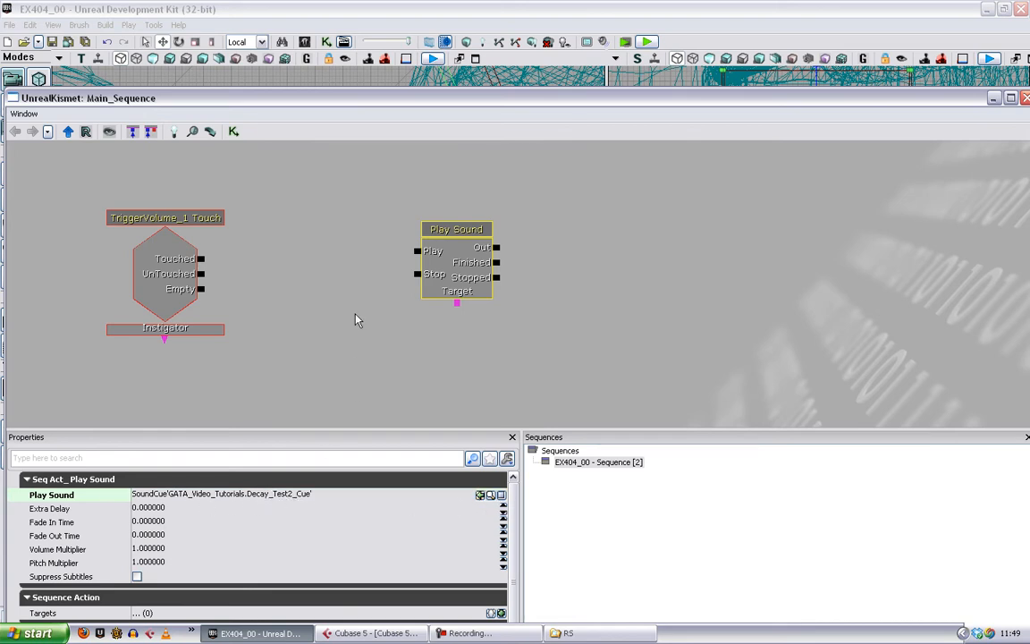
left_click(350, 353)
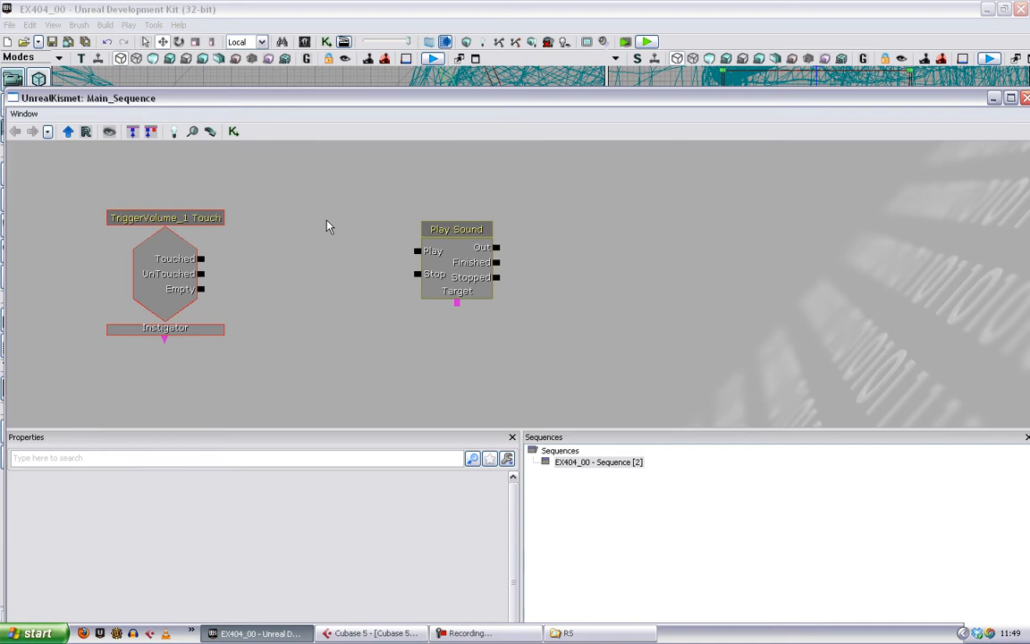
- Add a Switch action between the Touch event and the Play Sound action and set its Link Count to 2
right_click(298, 230)
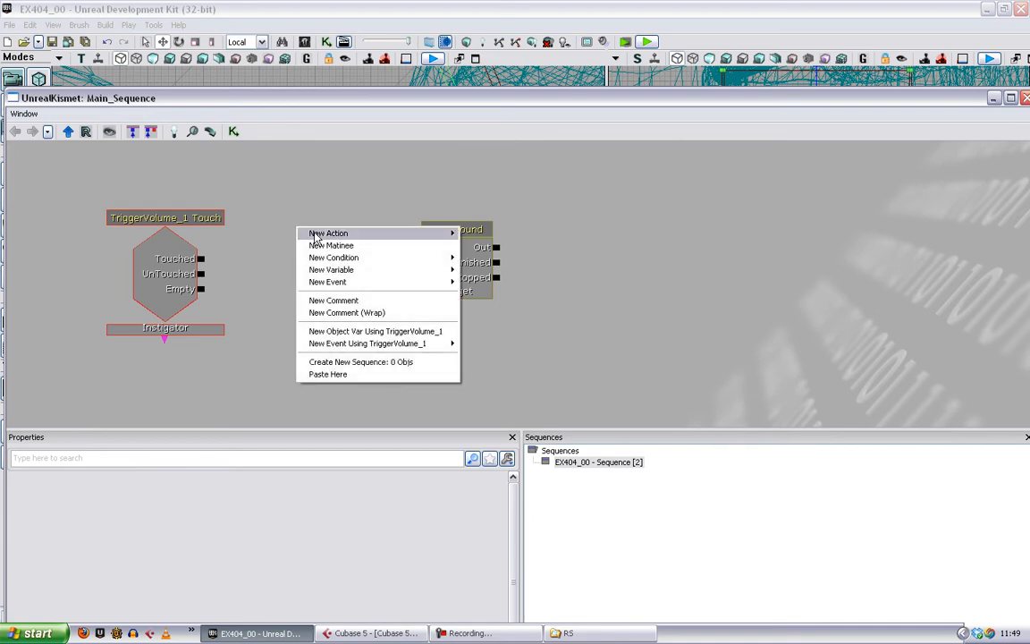
mouse_move(375, 233)
mouse_move(509, 514)
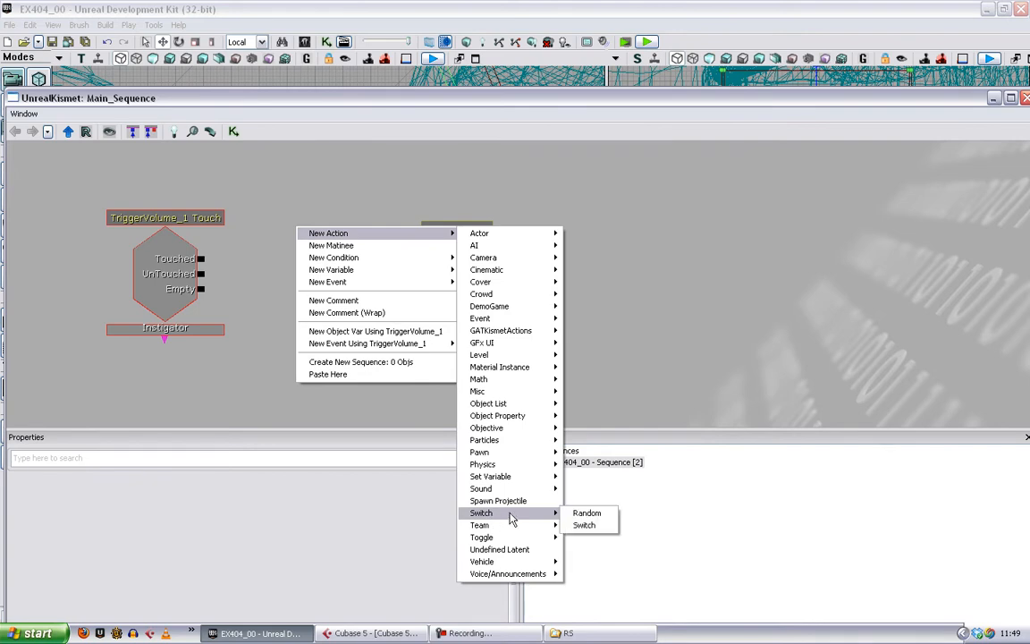
left_click(579, 527)
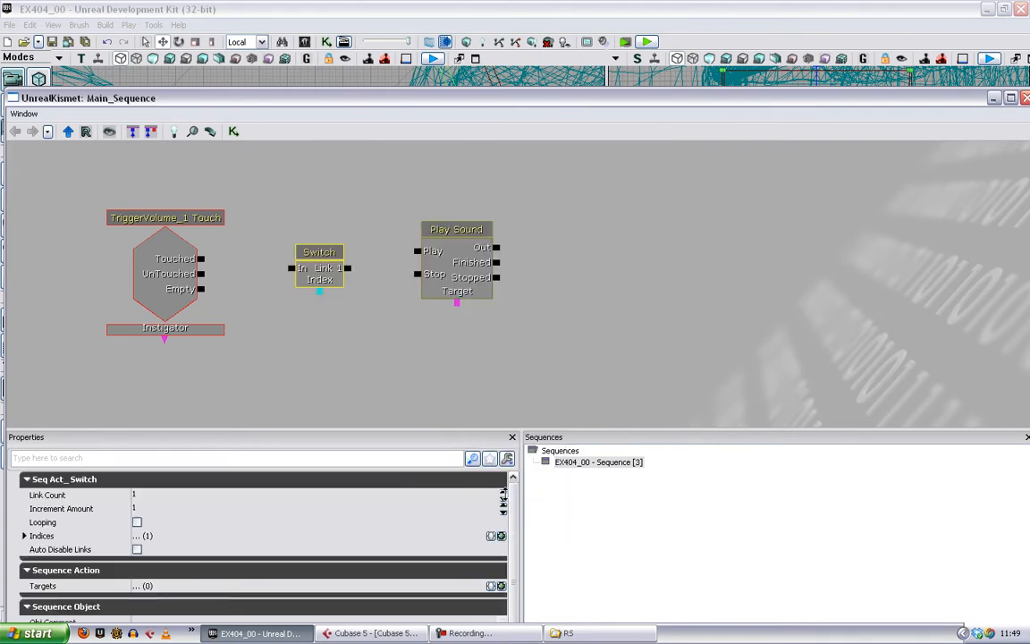
left_click(504, 495)
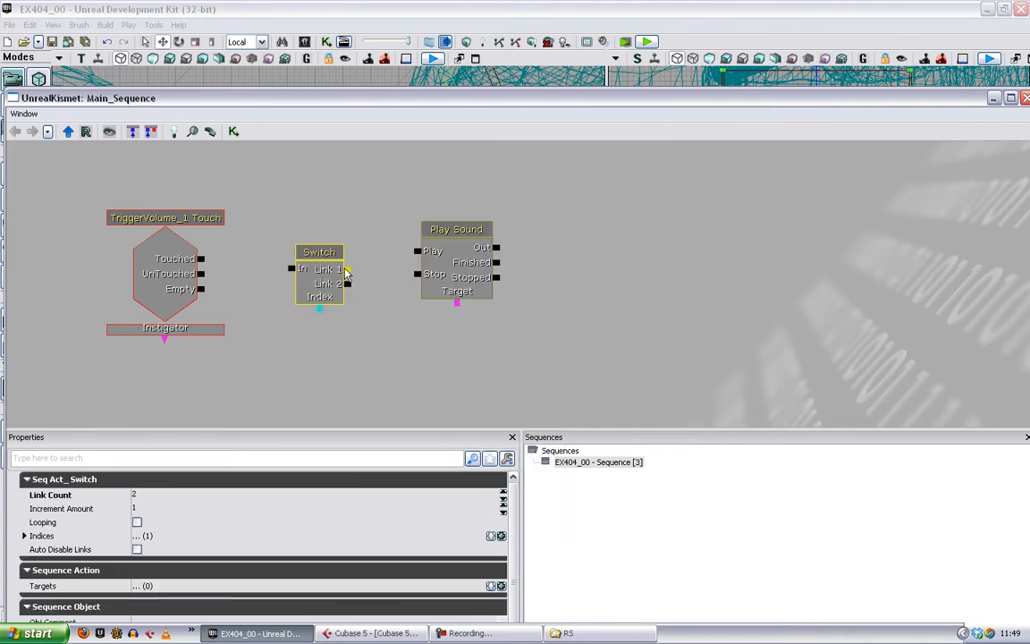
- Enable Looping on the Switch and wire Touched to In, Link 1 to Play and Link 2 to Stop, then close Kismet
left_click_drag(348, 269, 417, 273)
left_click(330, 282)
left_click(136, 523)
left_click_drag(202, 259, 298, 275)
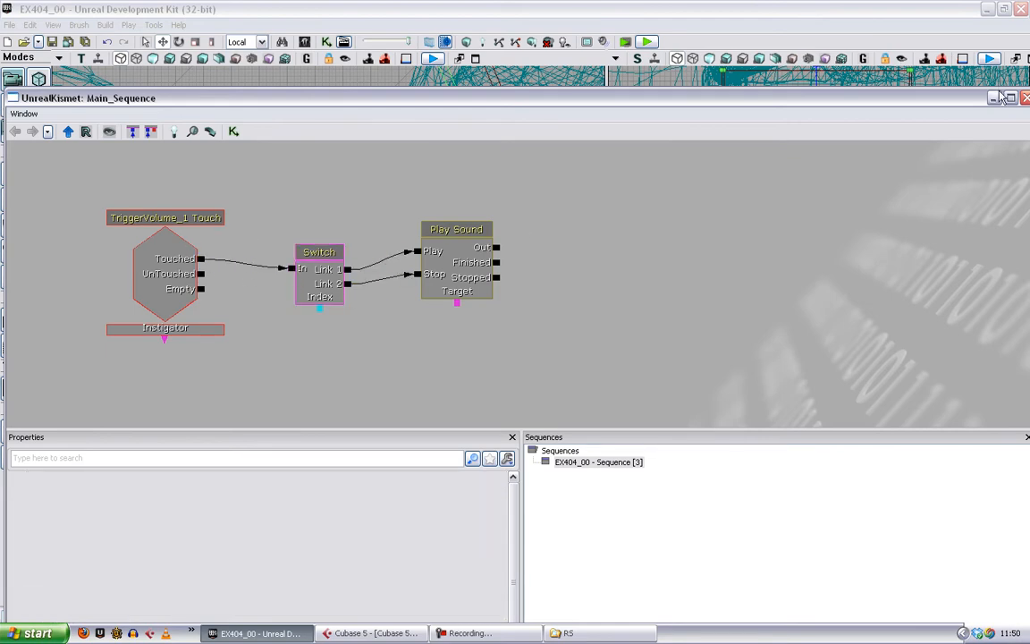
left_click(1025, 99)
- Play the level from the grass outside the cave and walk in and back out to test the music trigger
left_click_drag(366, 508, 353, 545)
right_click_drag(354, 545, 323, 525)
right_click(323, 524)
left_click(342, 519)
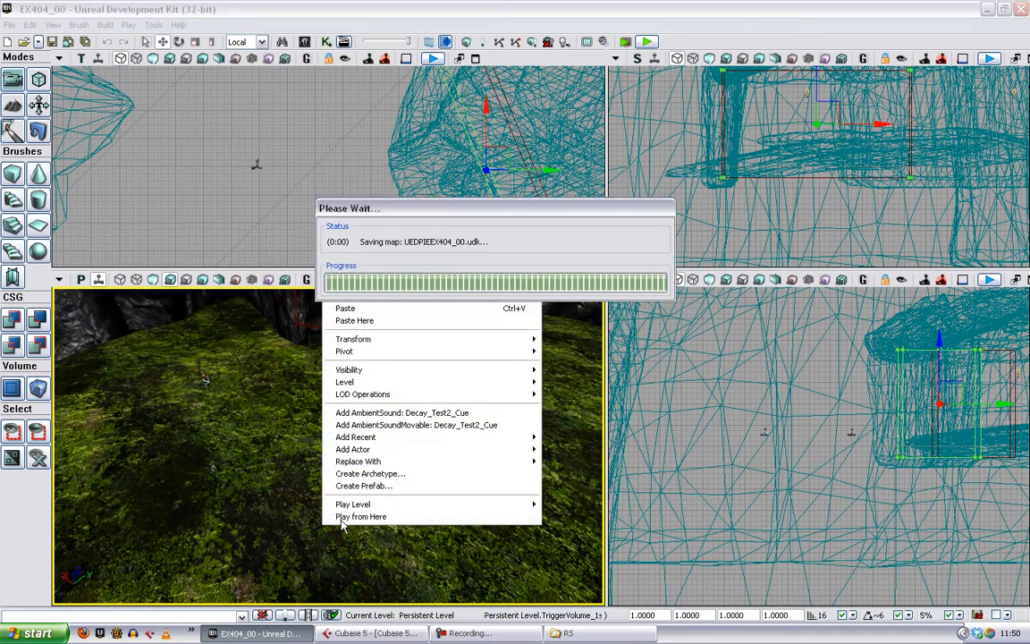
key("w")
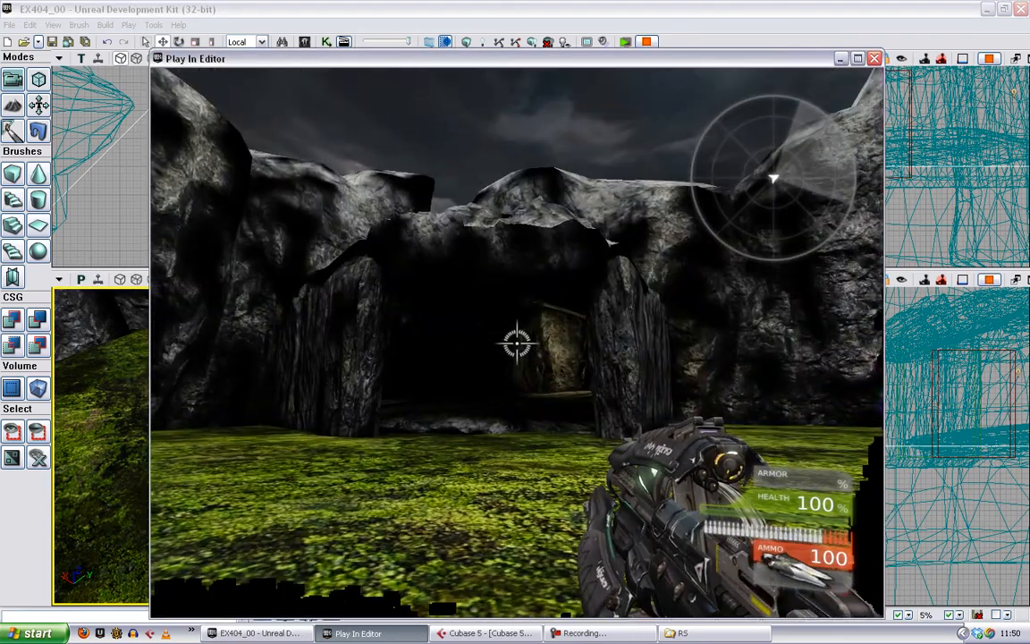
key("w")
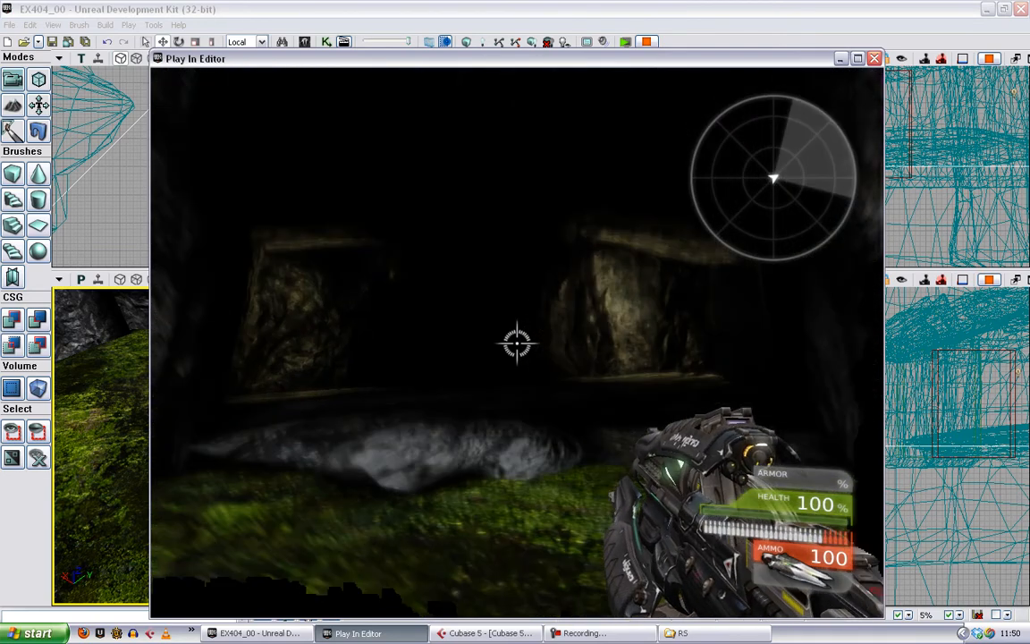
key("w")
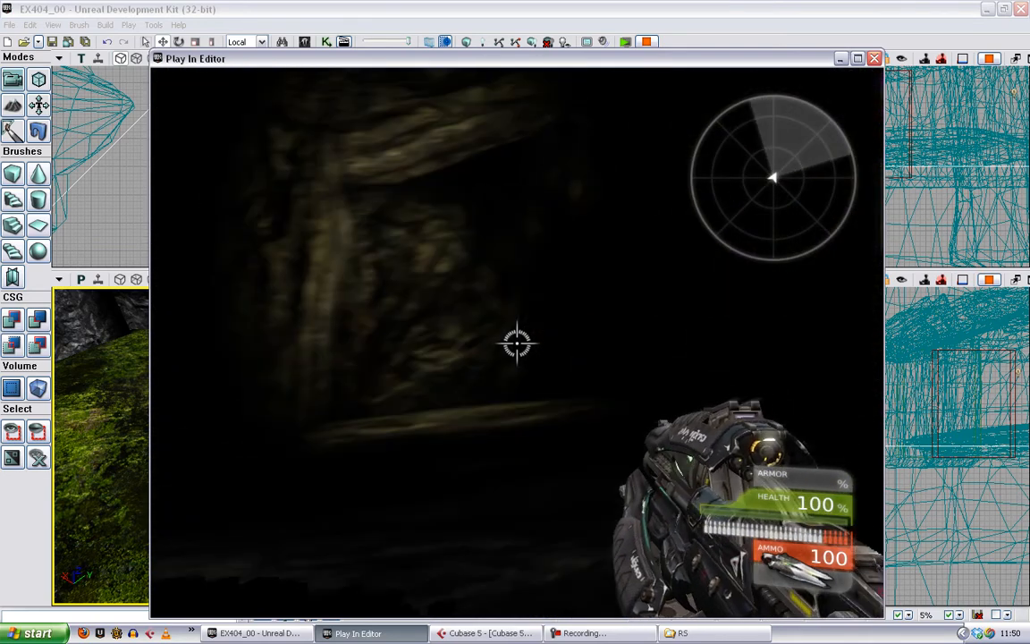
key("w")
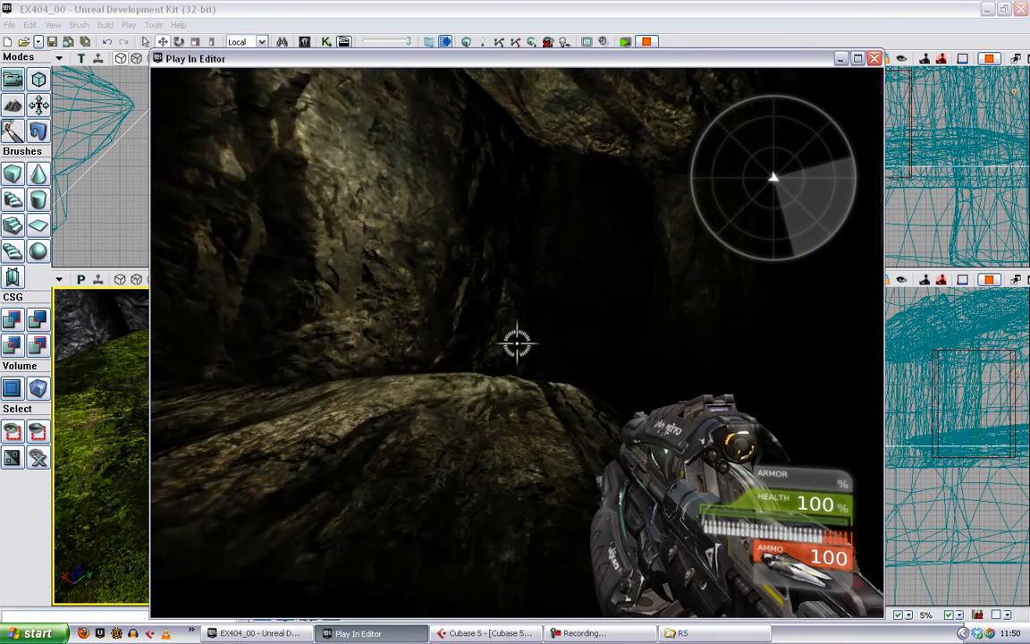
key("w")
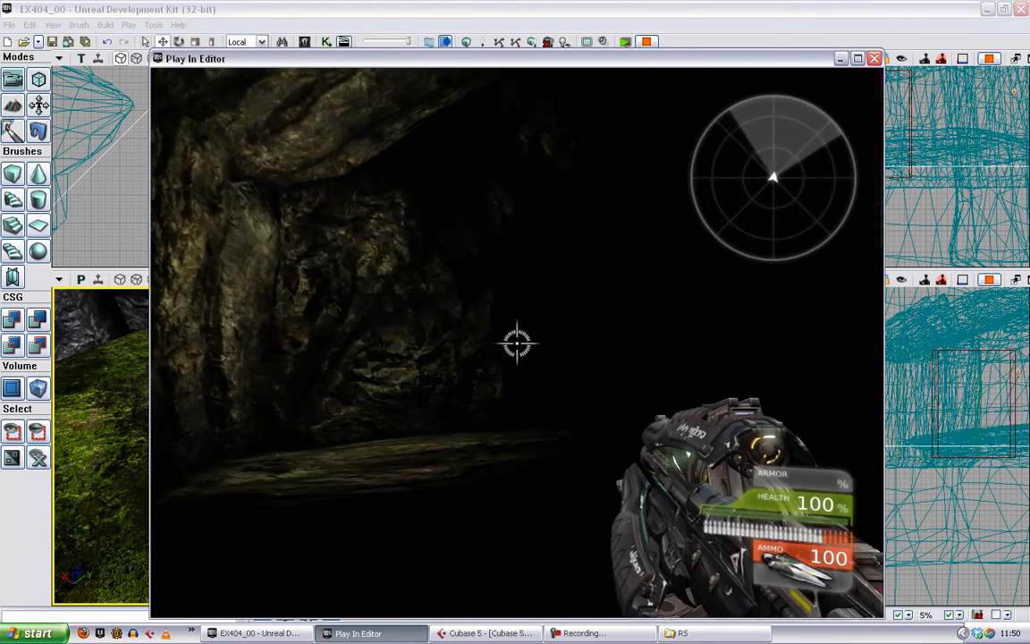
key("w")
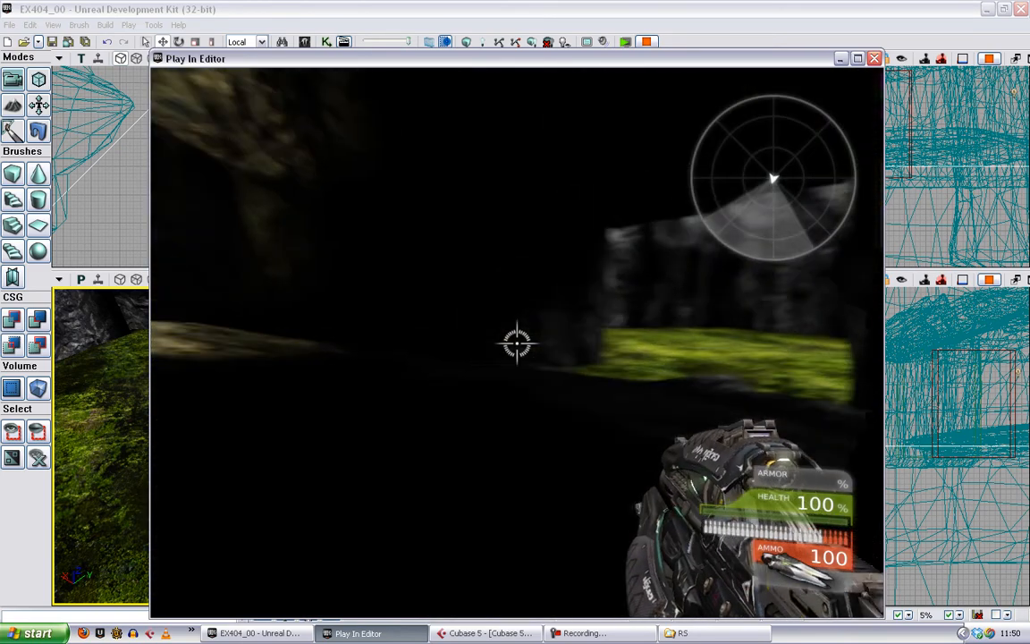
key("w")
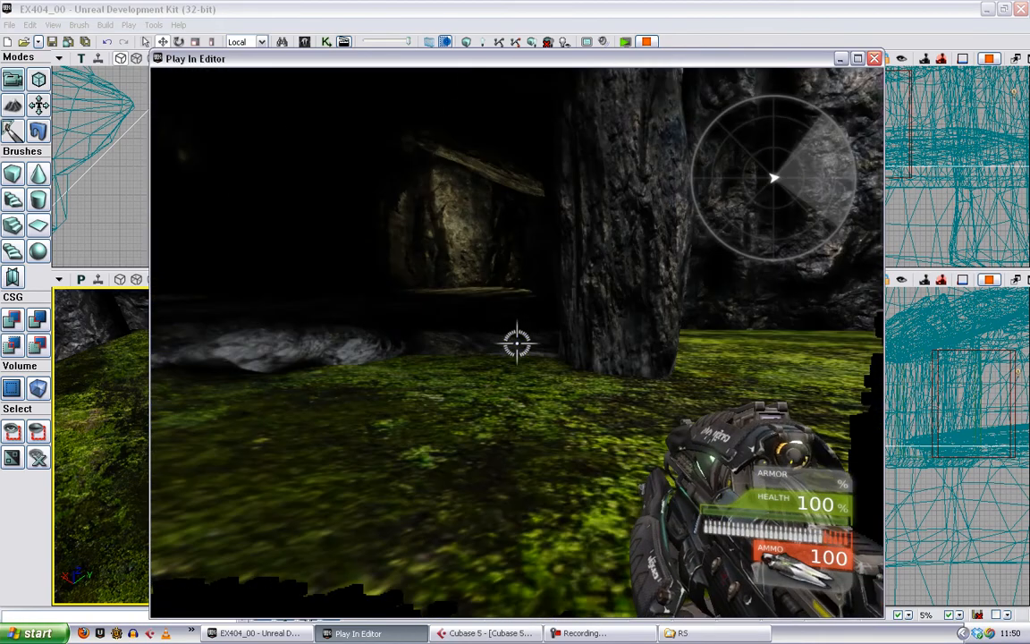
key("s")
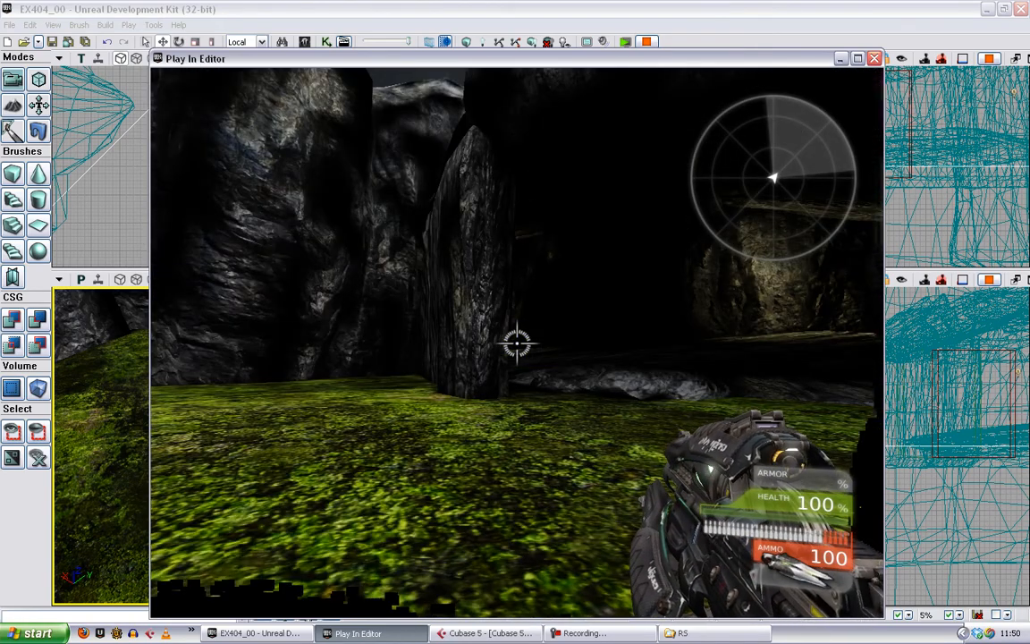
key("Escape")
- Set the Play Sound action's Fade In Time to 1 and Fade Out Time to 2 in Kismet
left_click(326, 42)
left_click(457, 260)
left_click_drag(438, 430, 438, 364)
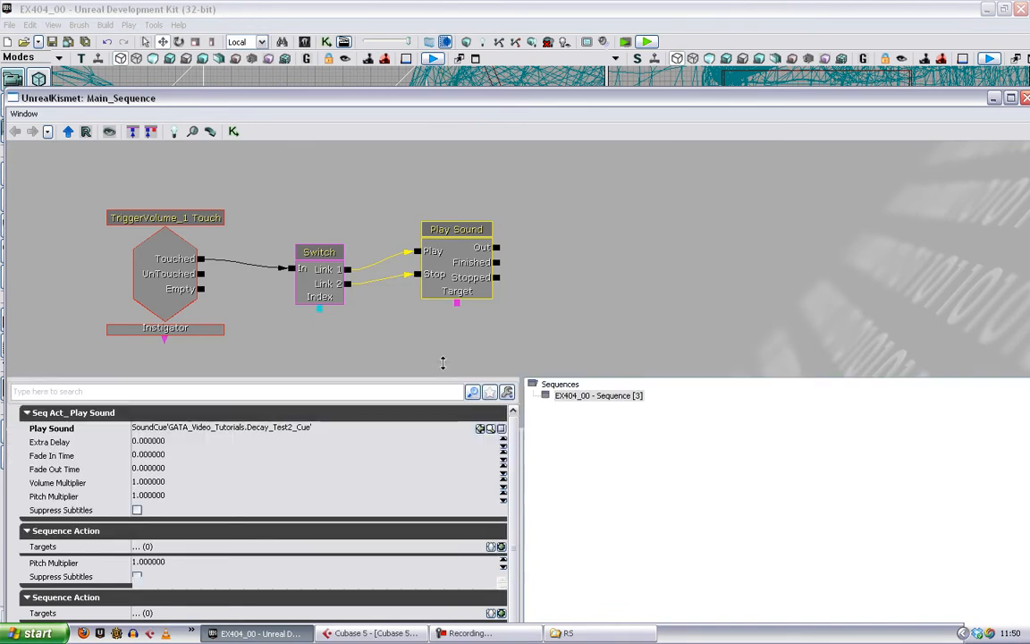
left_click(202, 457)
type("1")
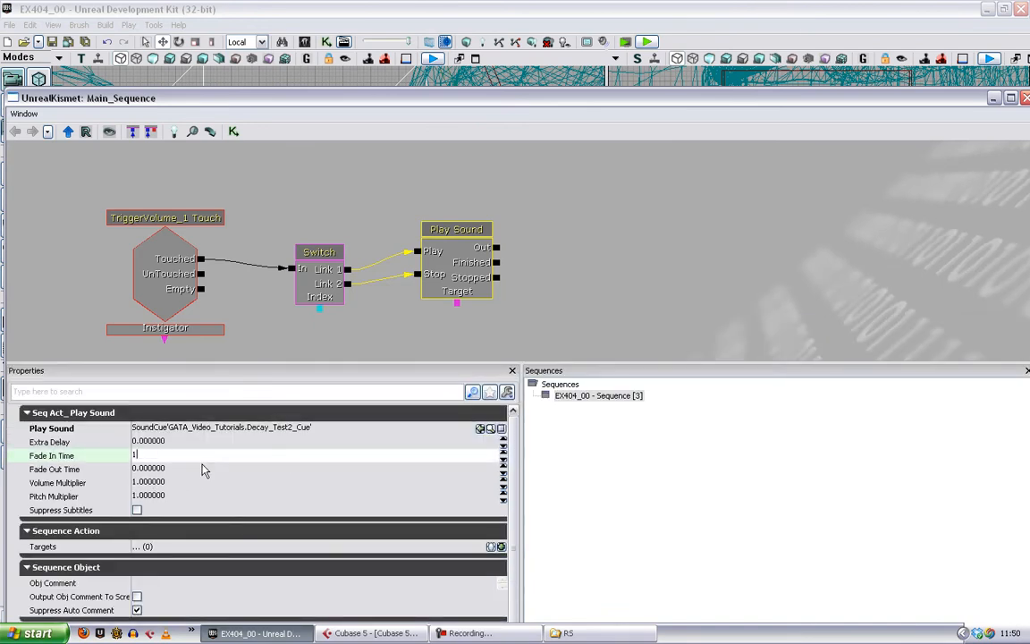
left_click(197, 469)
type("2")
left_click(593, 256)
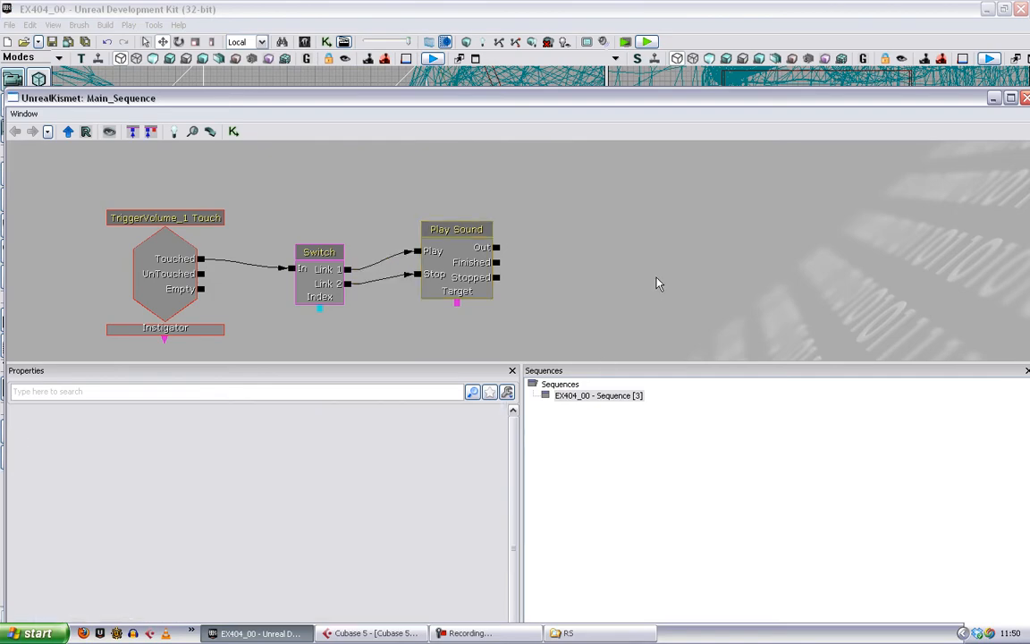
left_click(923, 83)
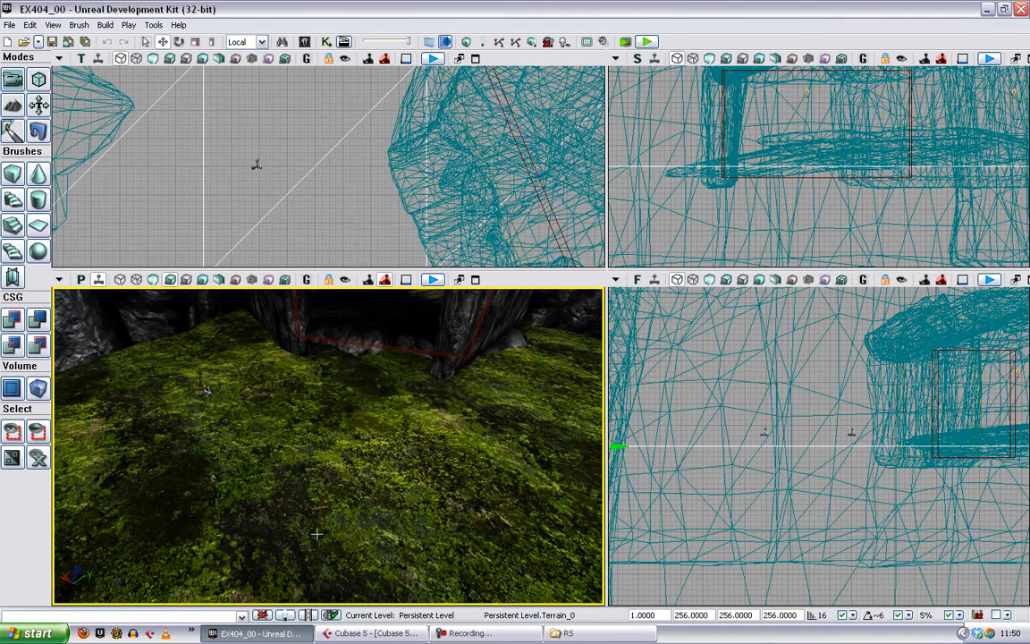
- Play the level again from outside the cave and walk in and out to check the music's fade-in and fade-out
right_click(288, 483)
left_click(376, 507)
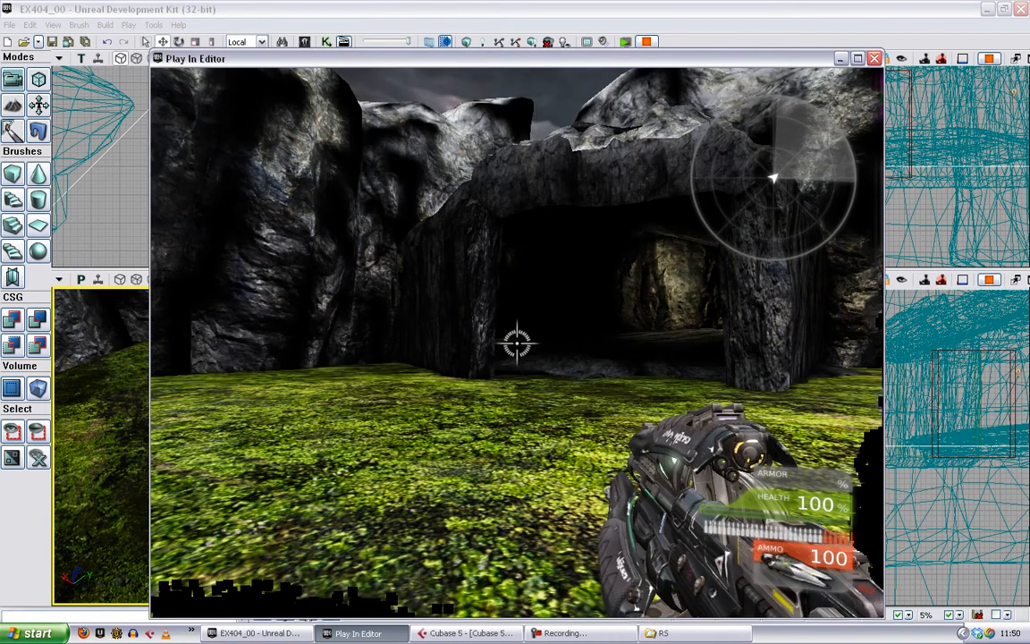
key("w")
key("w")
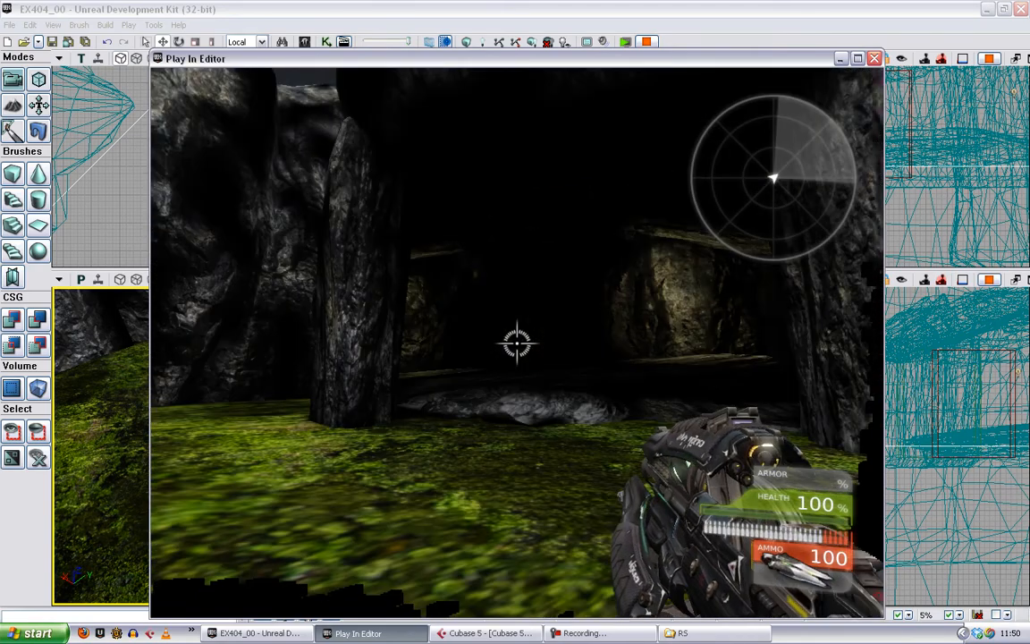
key("w")
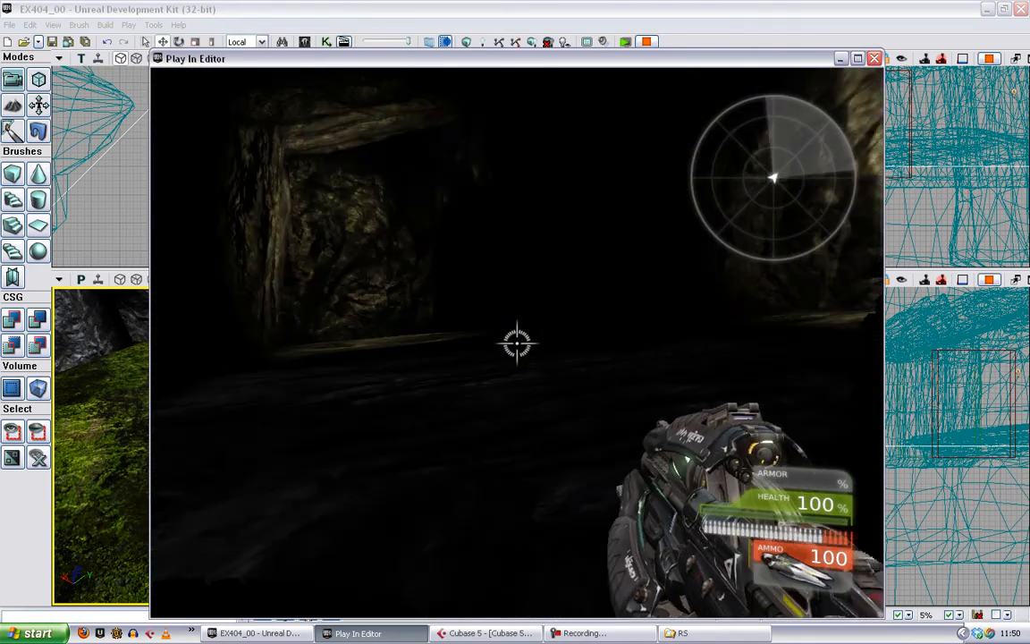
key("w")
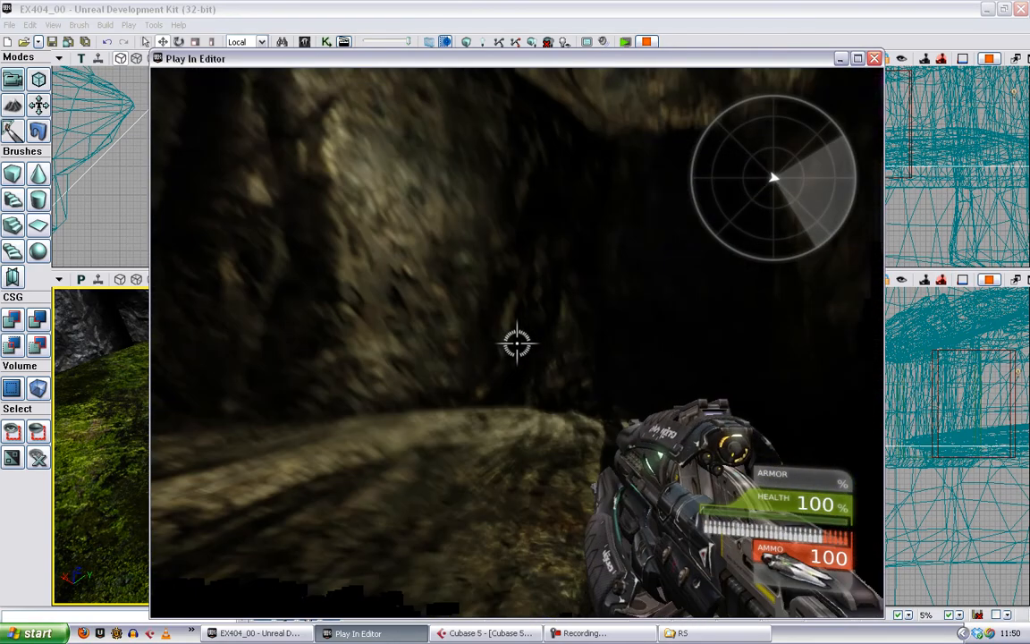
key("w")
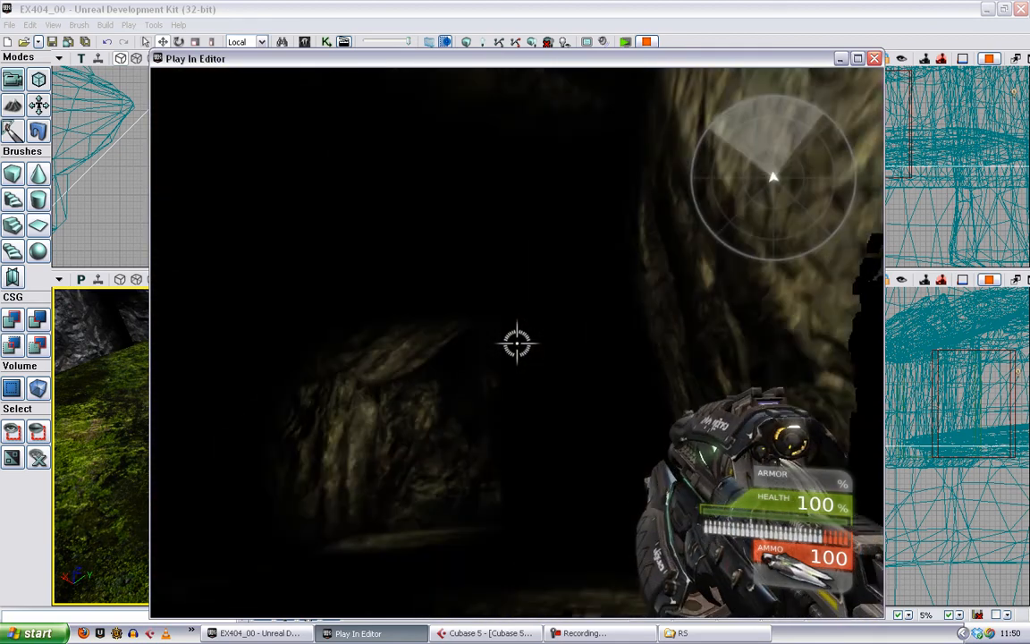
key("w")
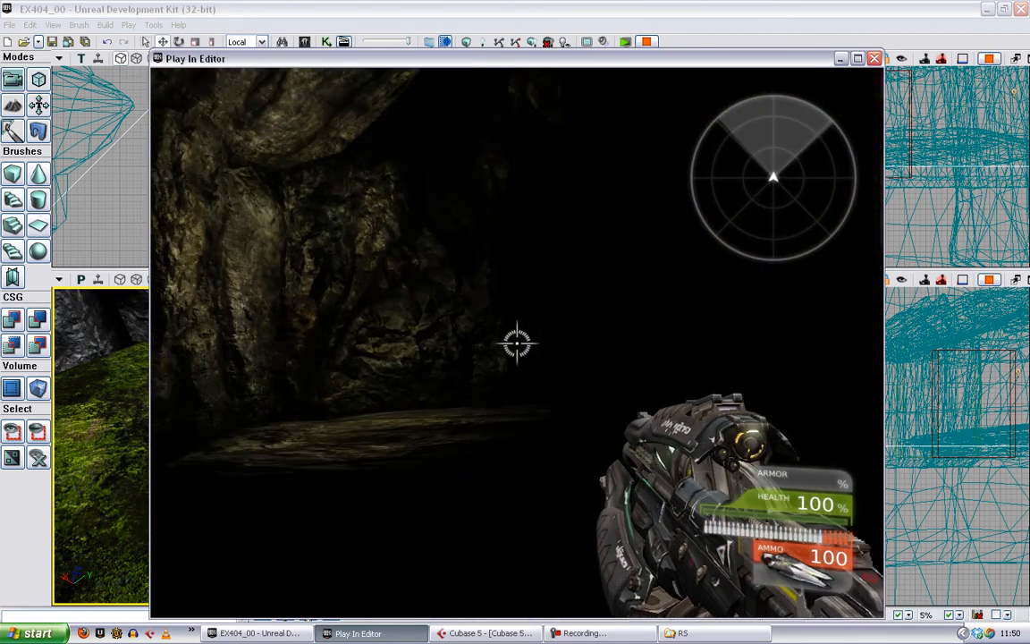
key("w")
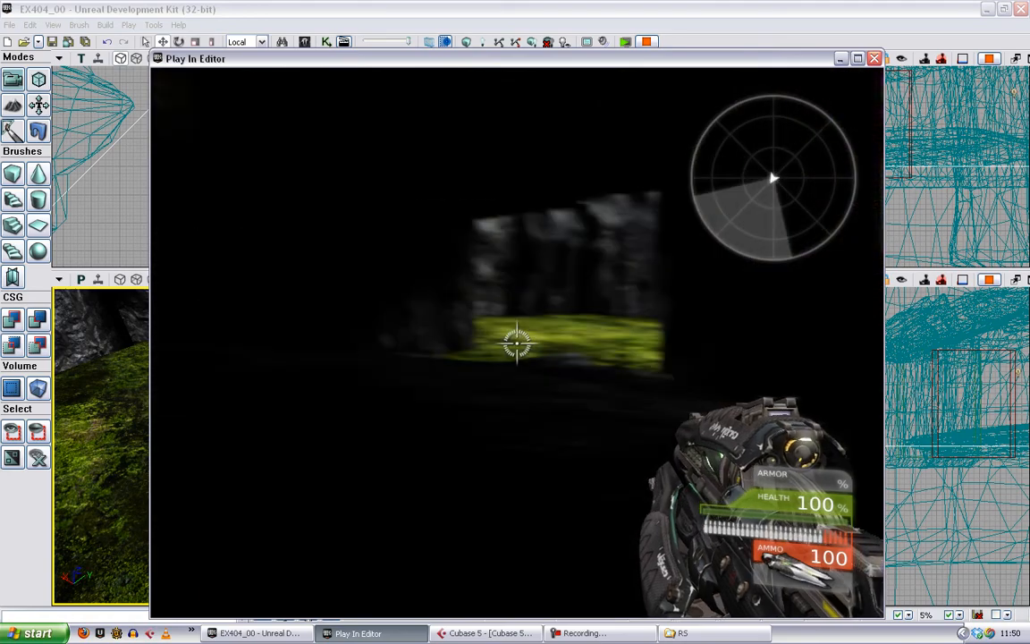
key("w")
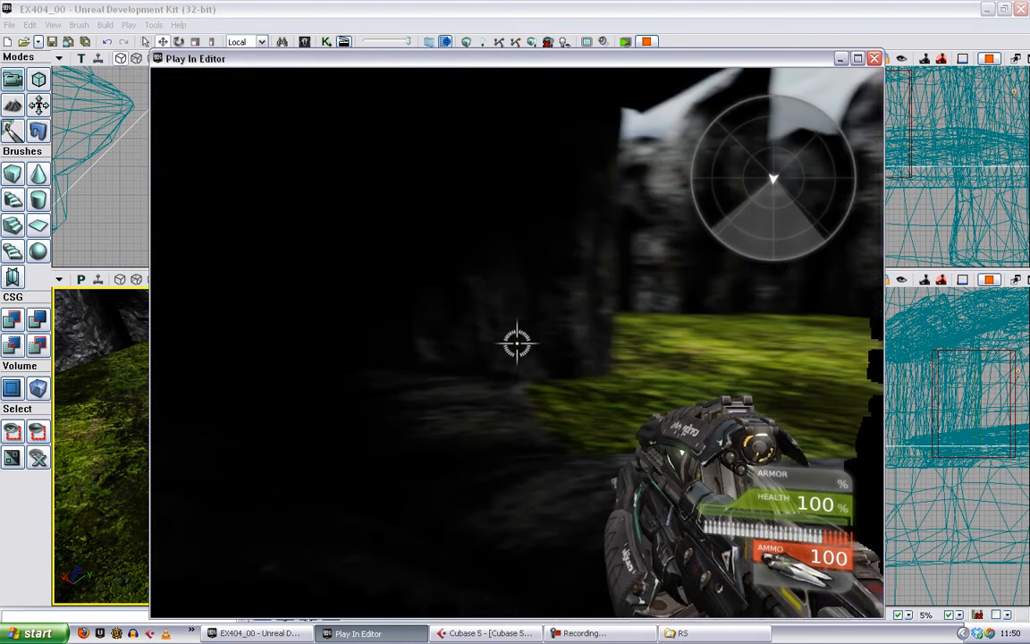
key("w")
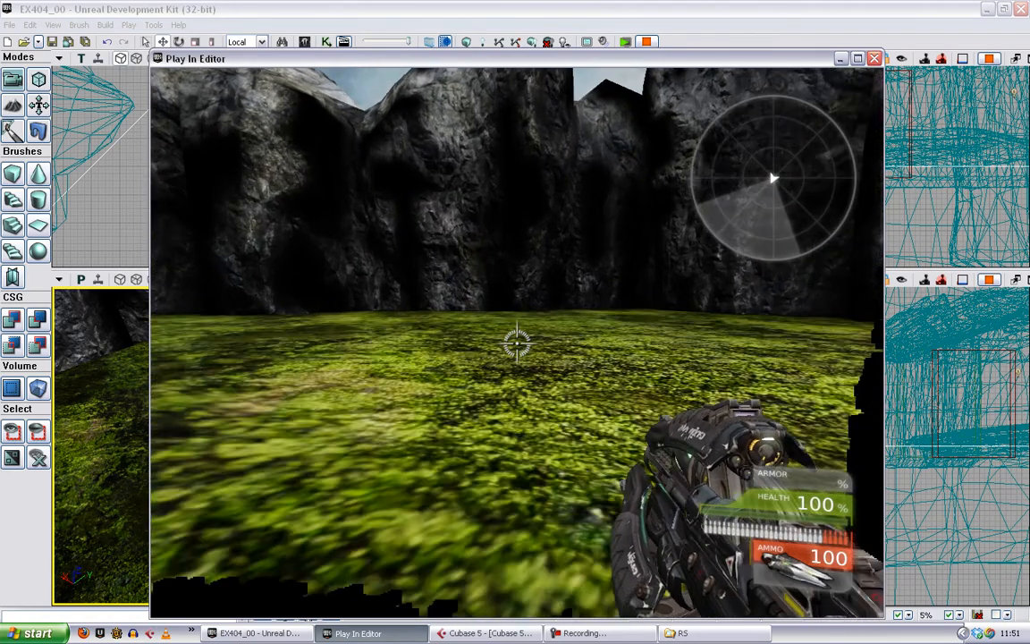
key("s")
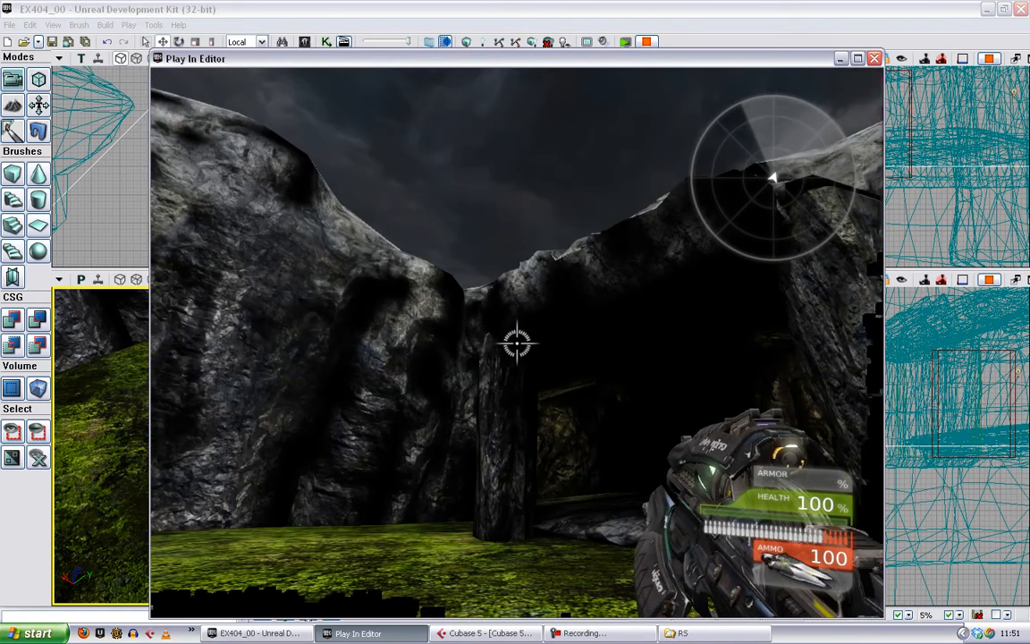